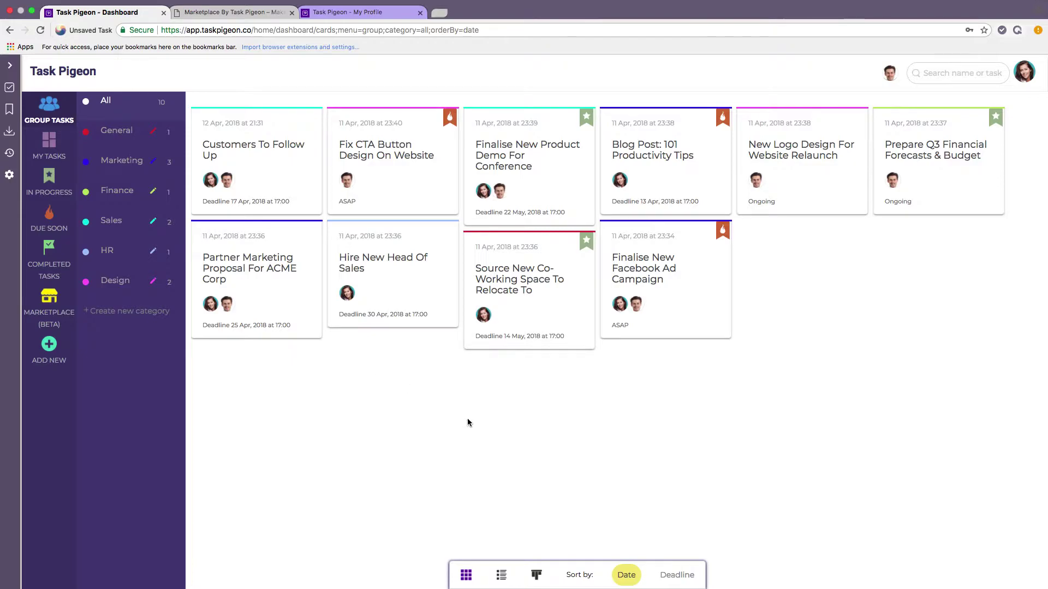
Step: Switch the Group Tasks dashboard from list view to the kanban board with General, Marketing and Sales columns
{"action": "left_click", "coordinate": [501, 576]}
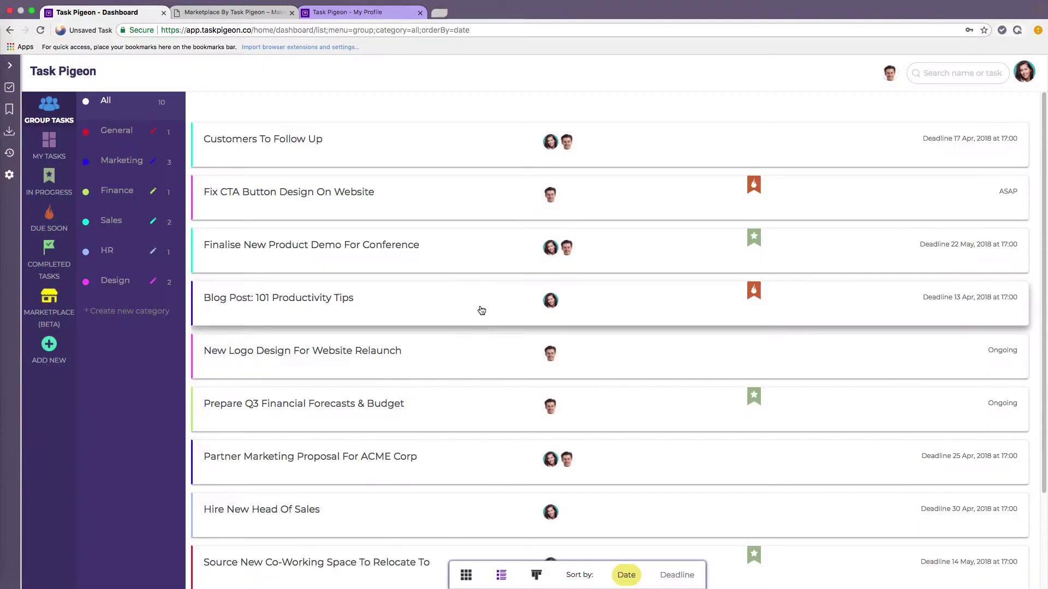
{"action": "scroll", "coordinate": [478, 311], "scroll_direction": "down", "scroll_amount": 3}
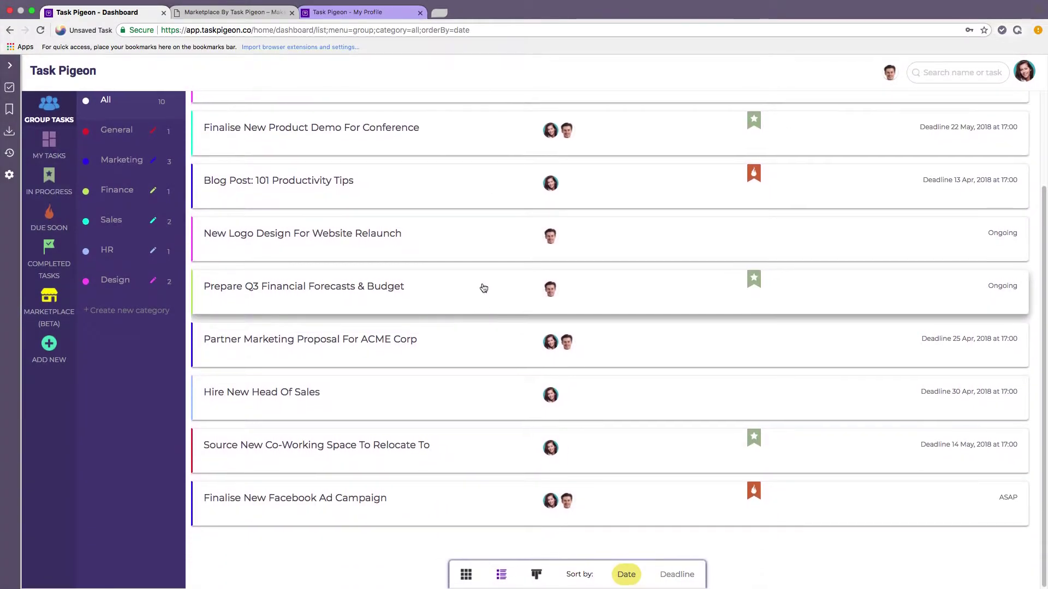
{"action": "scroll", "coordinate": [452, 177], "scroll_direction": "up", "scroll_amount": 3}
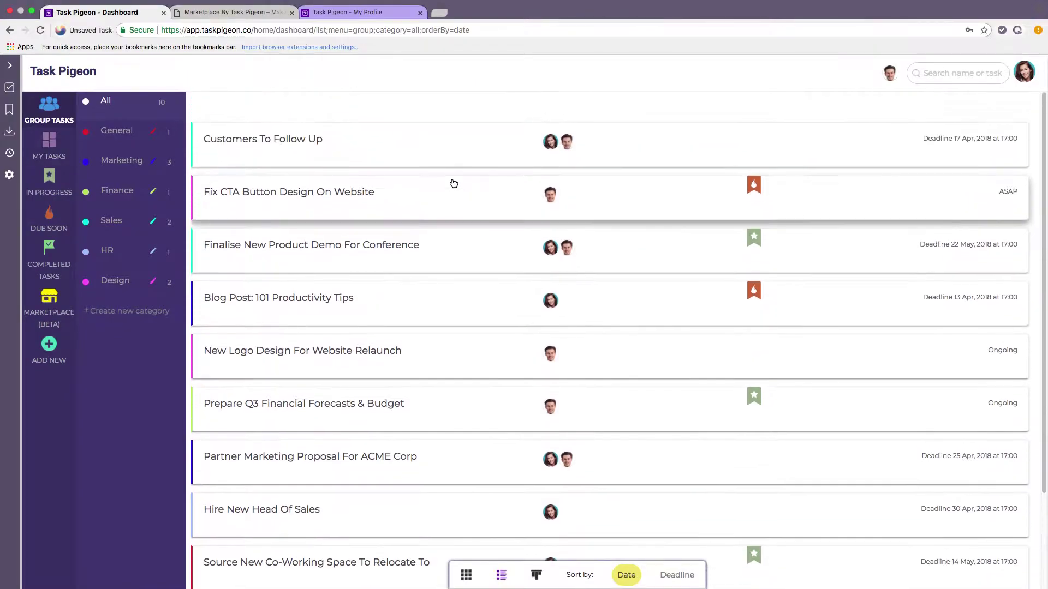
{"action": "left_click", "coordinate": [536, 576]}
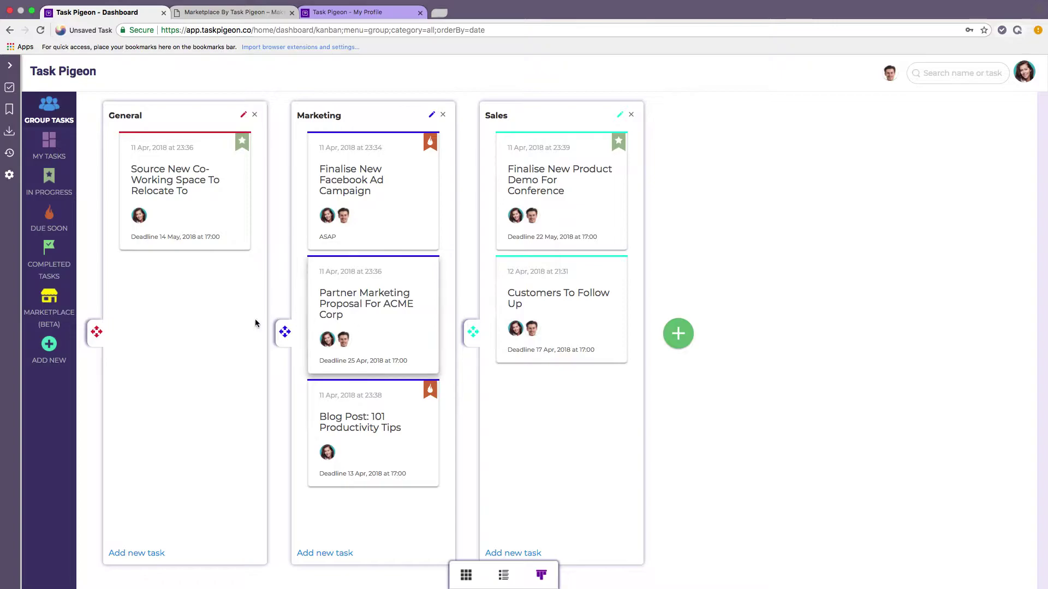
Step: Add two new board columns and name the first one Finance
{"action": "left_click", "coordinate": [677, 335]}
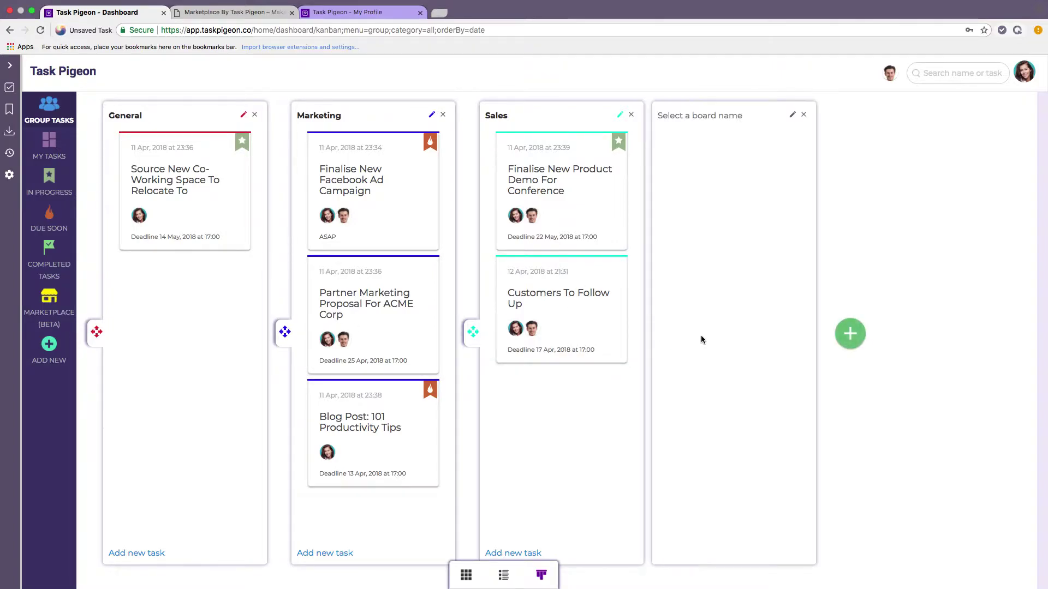
{"action": "left_click", "coordinate": [852, 334]}
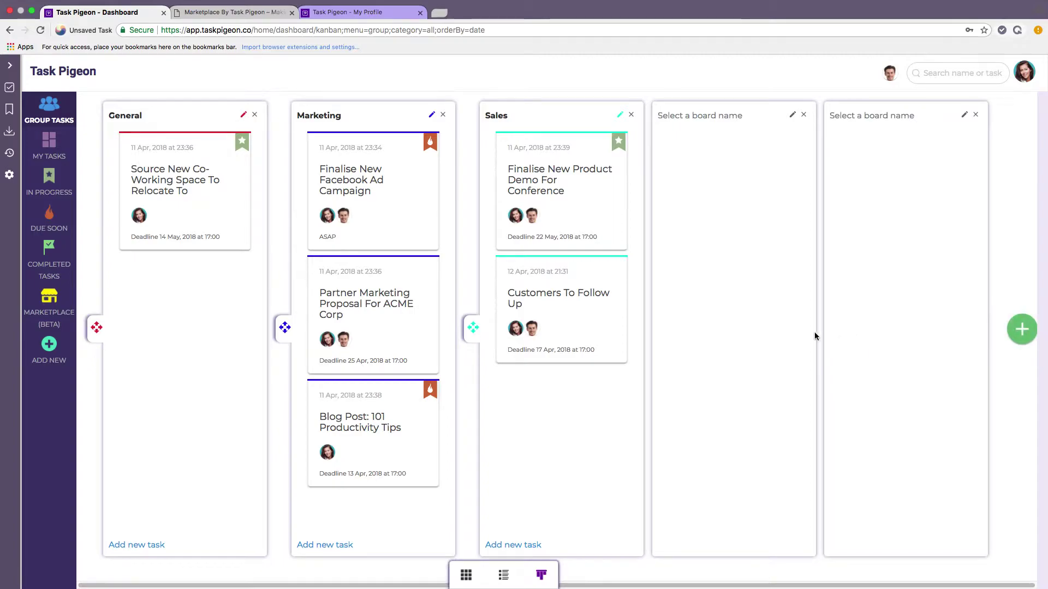
{"action": "left_click", "coordinate": [793, 117]}
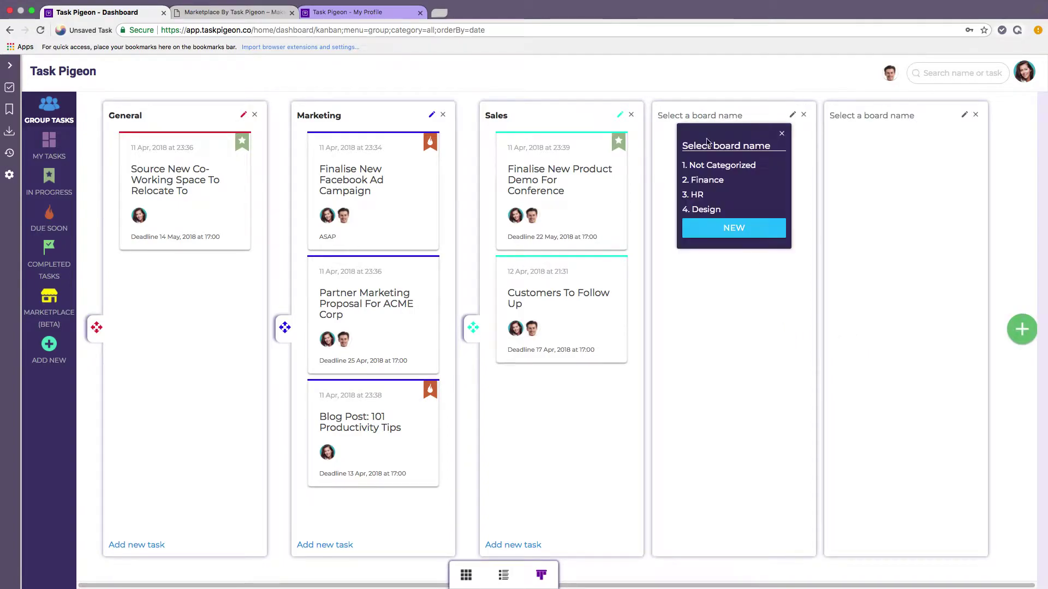
{"action": "left_click", "coordinate": [705, 181]}
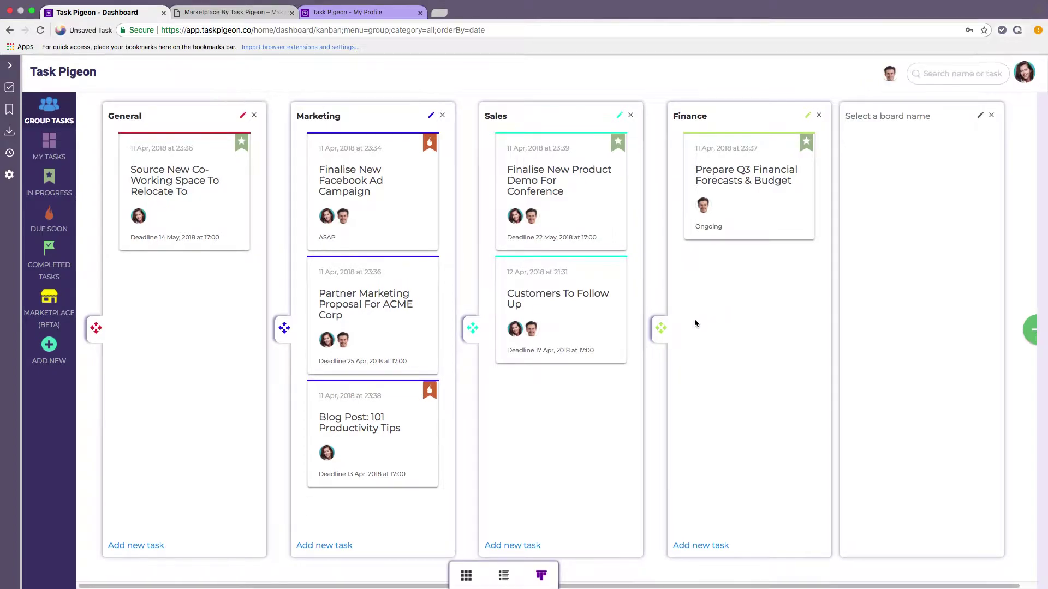
Step: Move the Blog Post: 101 Productivity Tips card between boards, ending under Partner Marketing
{"action": "scroll", "coordinate": [487, 352], "scroll_direction": "right", "scroll_amount": 2}
{"action": "scroll", "coordinate": [485, 354], "scroll_direction": "left", "scroll_amount": 2}
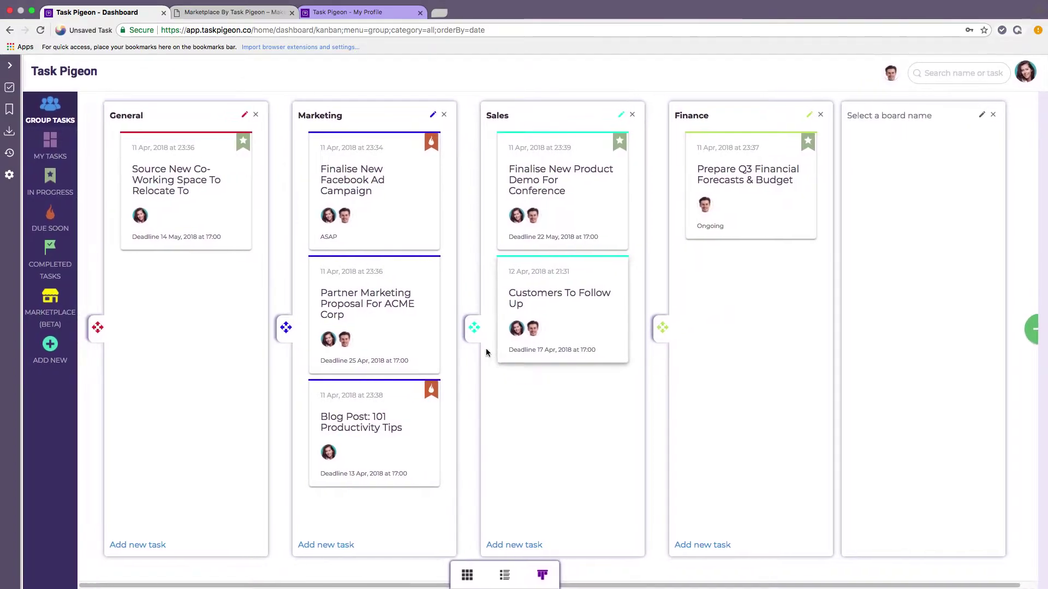
{"action": "scroll", "coordinate": [376, 451], "scroll_direction": "right", "scroll_amount": 1}
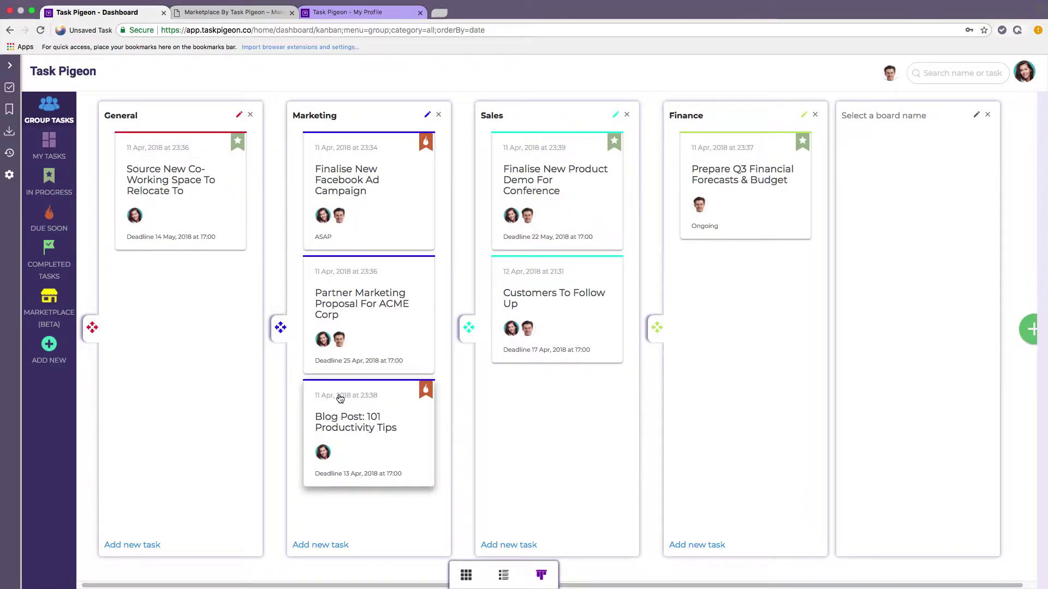
{"action": "left_click_drag", "start_coordinate": [348, 432], "coordinate": [356, 303]}
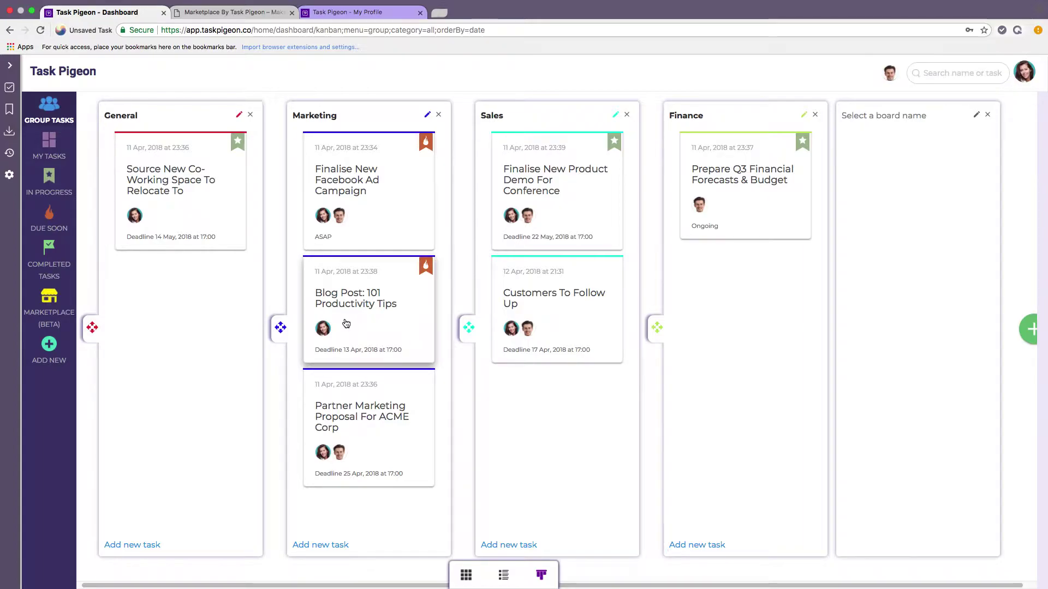
{"action": "left_click_drag", "start_coordinate": [352, 294], "coordinate": [546, 376]}
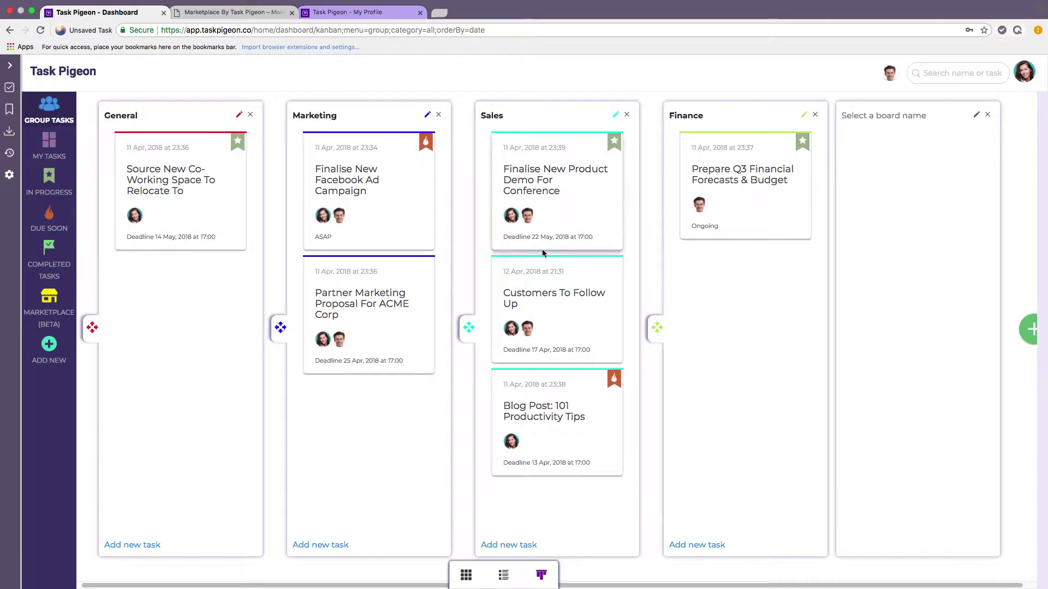
{"action": "left_click_drag", "start_coordinate": [555, 412], "coordinate": [360, 431]}
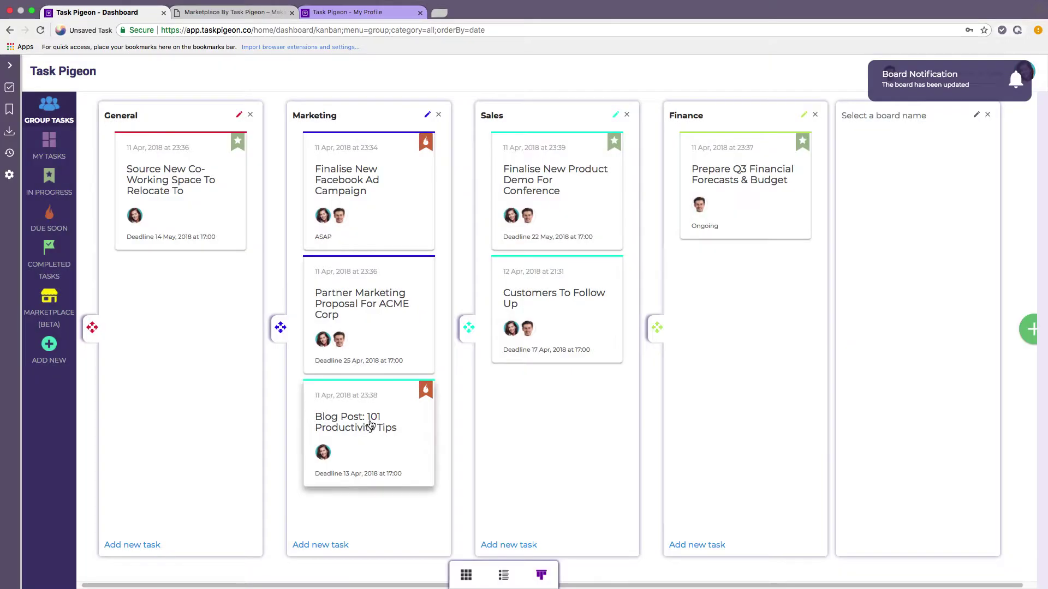
Step: Delete the Finance board with confirmation, then remove the empty unnamed board
{"action": "left_click", "coordinate": [815, 114]}
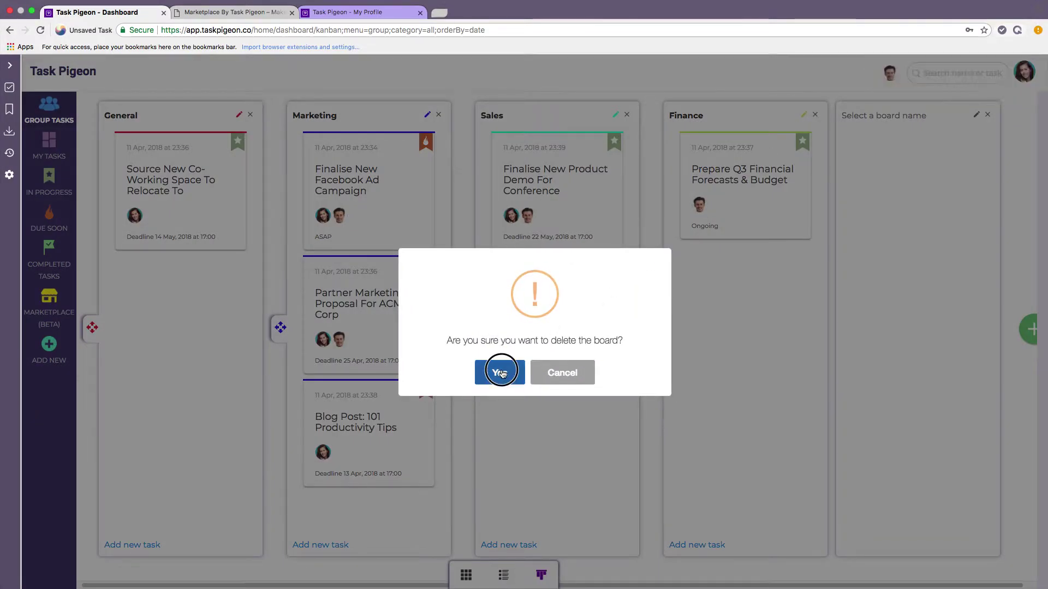
{"action": "left_click", "coordinate": [499, 373]}
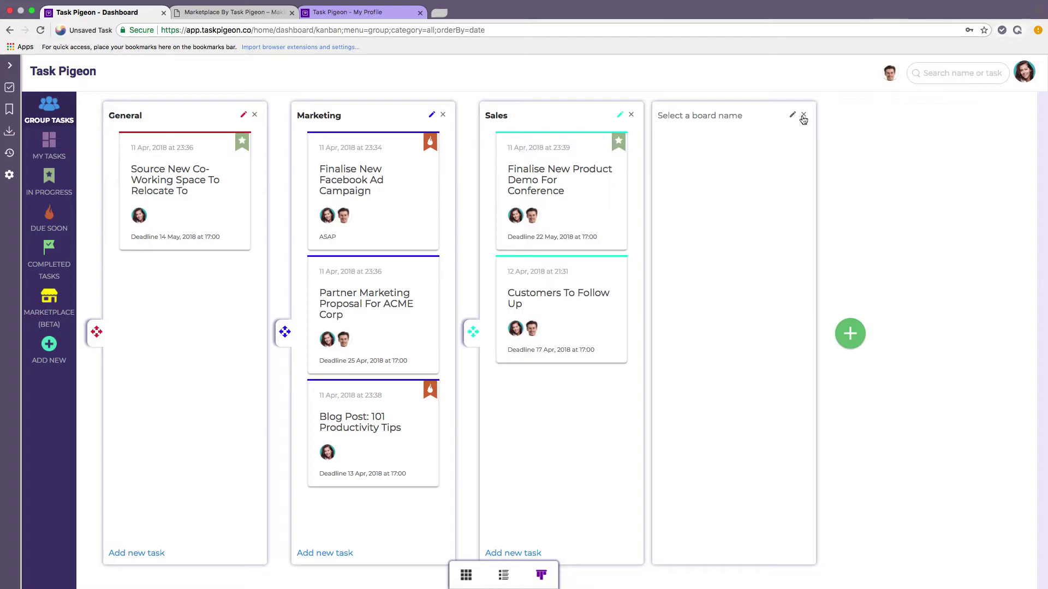
{"action": "left_click", "coordinate": [803, 116]}
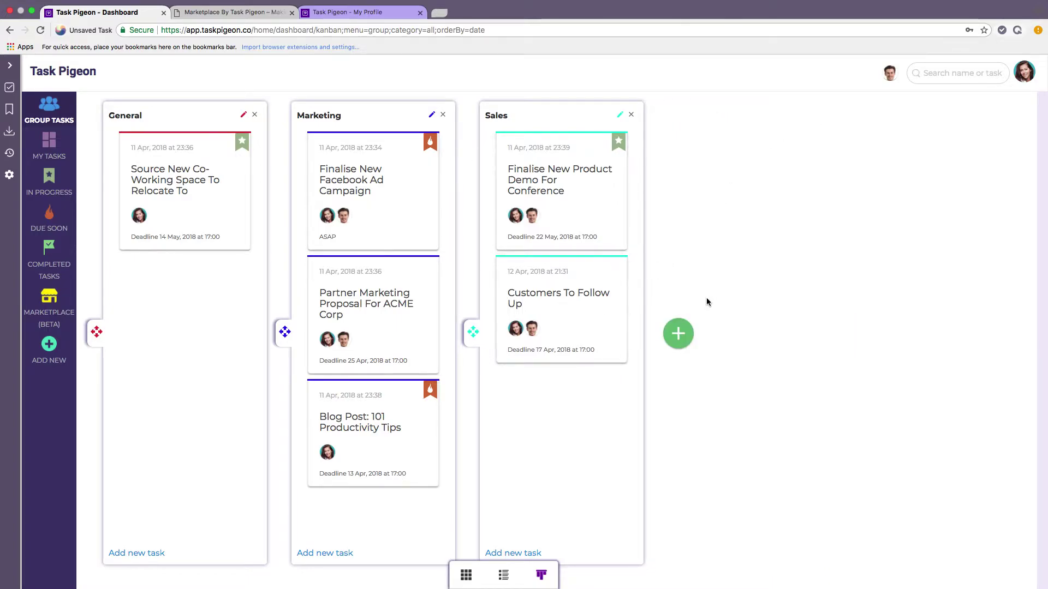
Step: Return to the card grid view and sort the ten task cards by deadline
{"action": "left_click", "coordinate": [465, 577]}
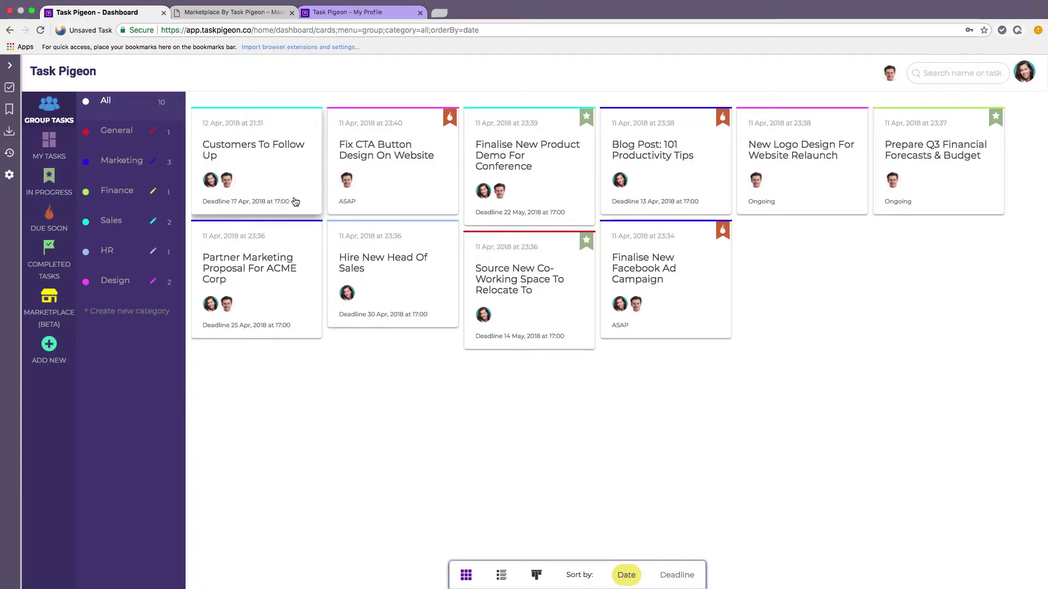
{"action": "left_click", "coordinate": [680, 579]}
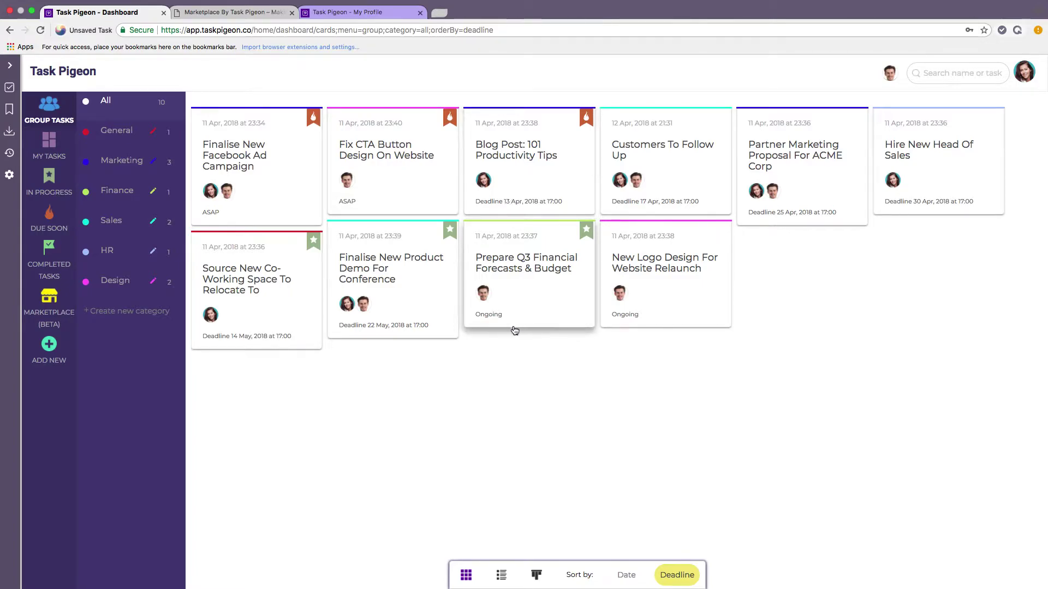
Step: Sort the group task cards by creation date, newest first
{"action": "left_click", "coordinate": [626, 576]}
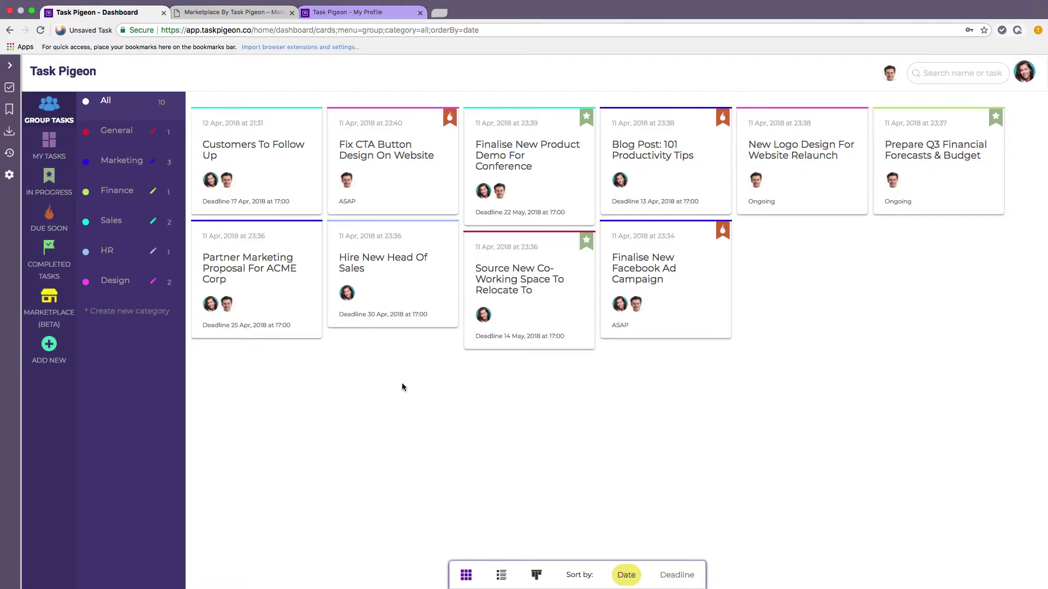
Step: Open the My Tasks dashboard showing seven task cards sorted by date
{"action": "left_click", "coordinate": [50, 143]}
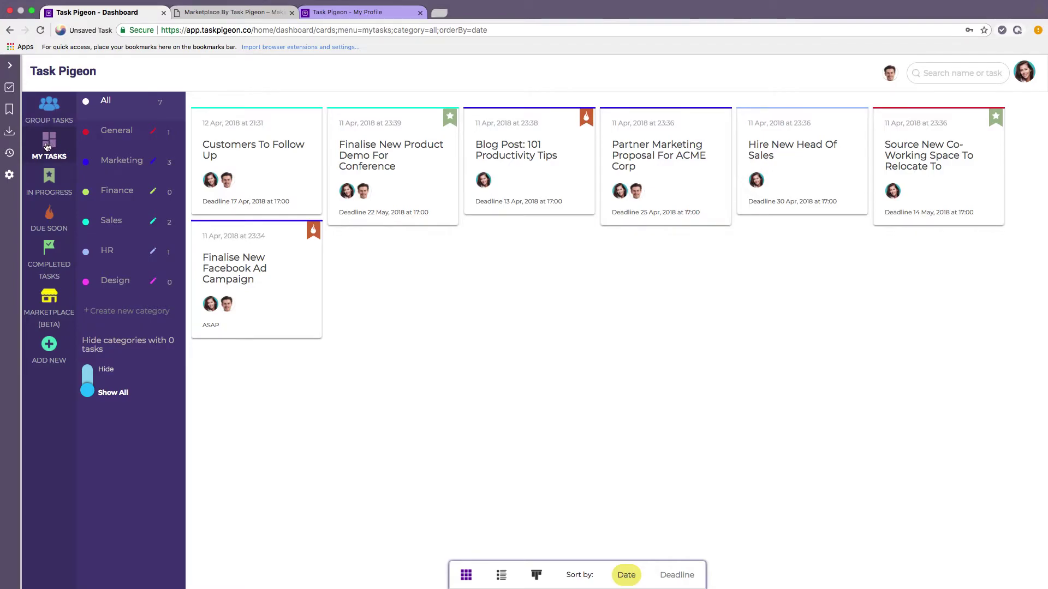
{"action": "left_click_drag", "start_coordinate": [47, 147], "coordinate": [53, 106]}
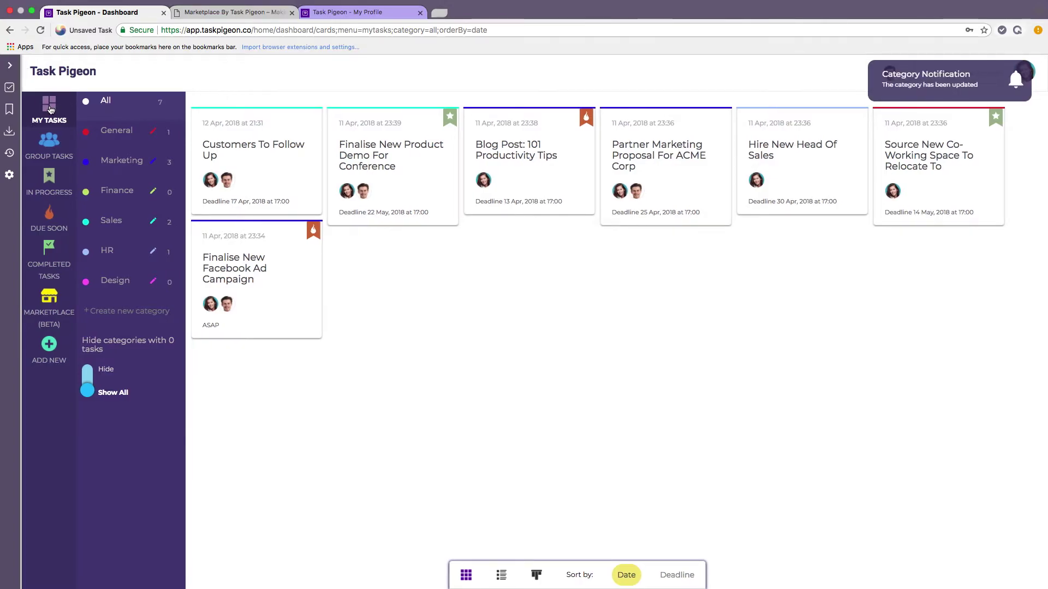
{"action": "left_click_drag", "start_coordinate": [51, 110], "coordinate": [54, 153]}
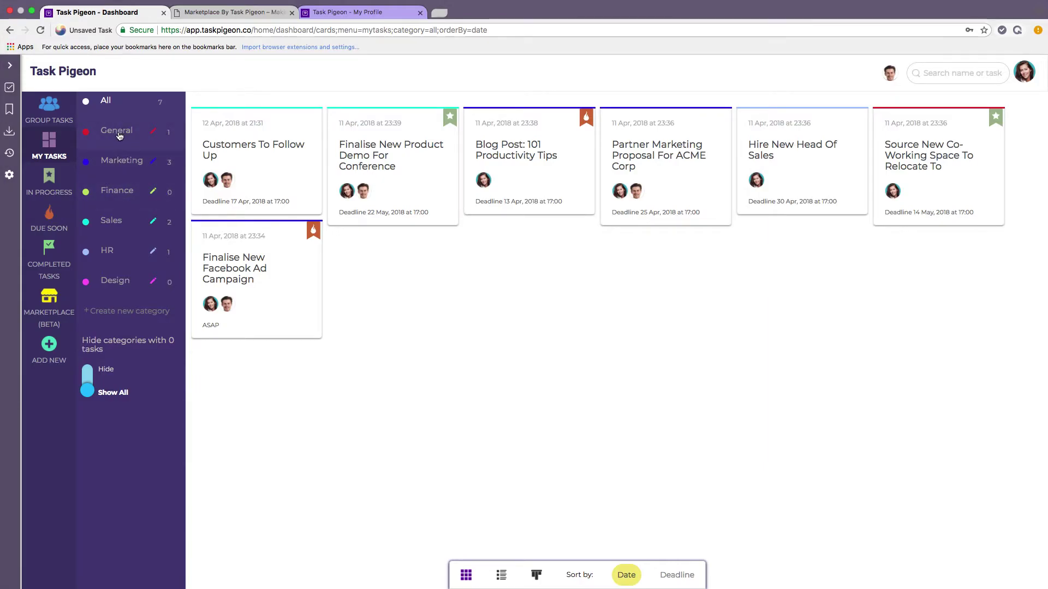
Step: Try the All, Group Tasks, Finance and My Tasks filters, ending on Group Tasks with all categories
{"action": "left_click", "coordinate": [117, 161]}
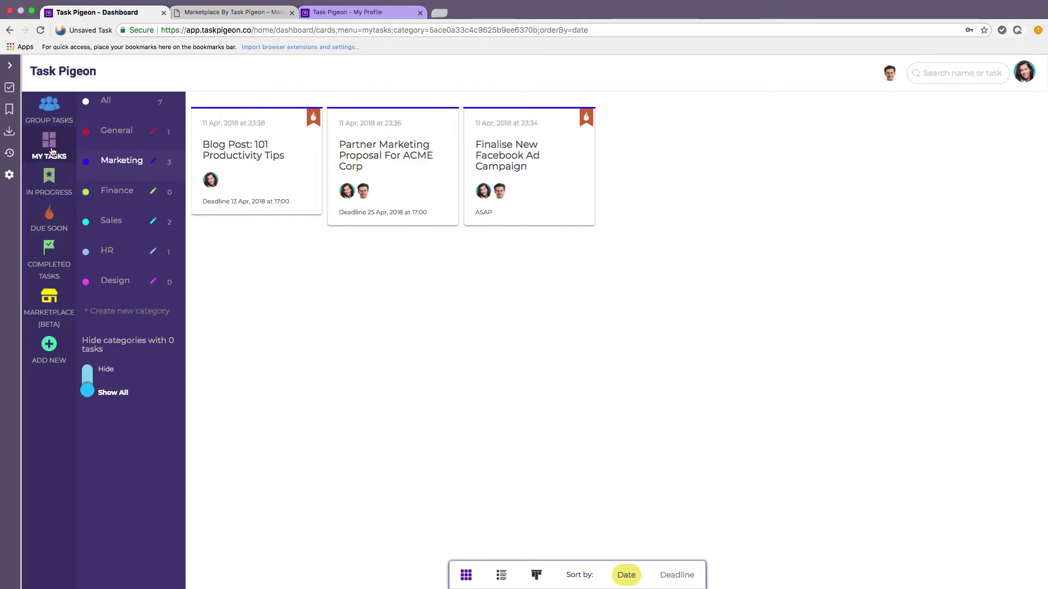
{"action": "left_click", "coordinate": [109, 103]}
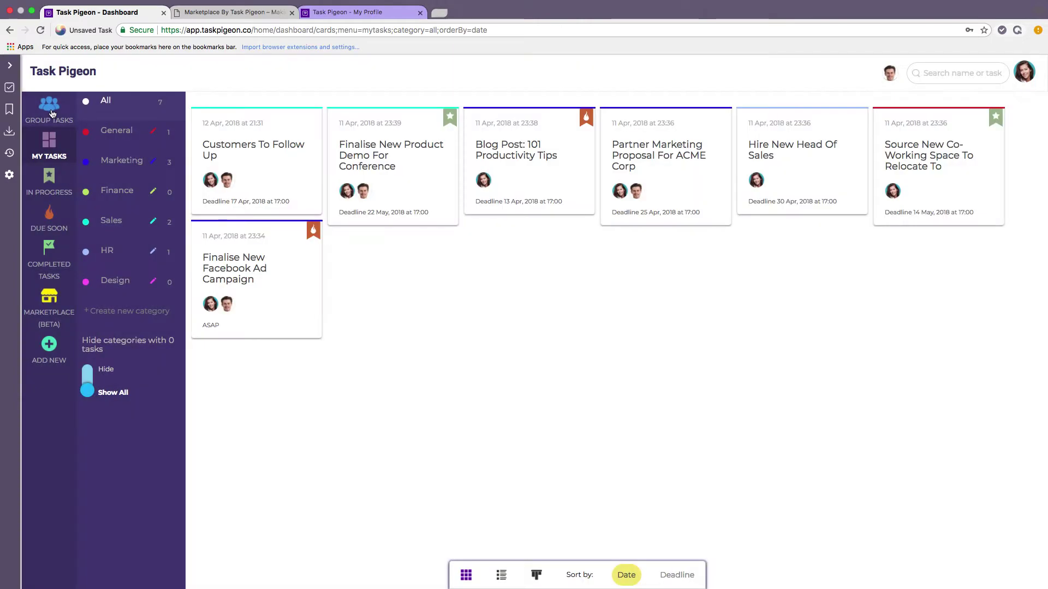
{"action": "left_click", "coordinate": [52, 113]}
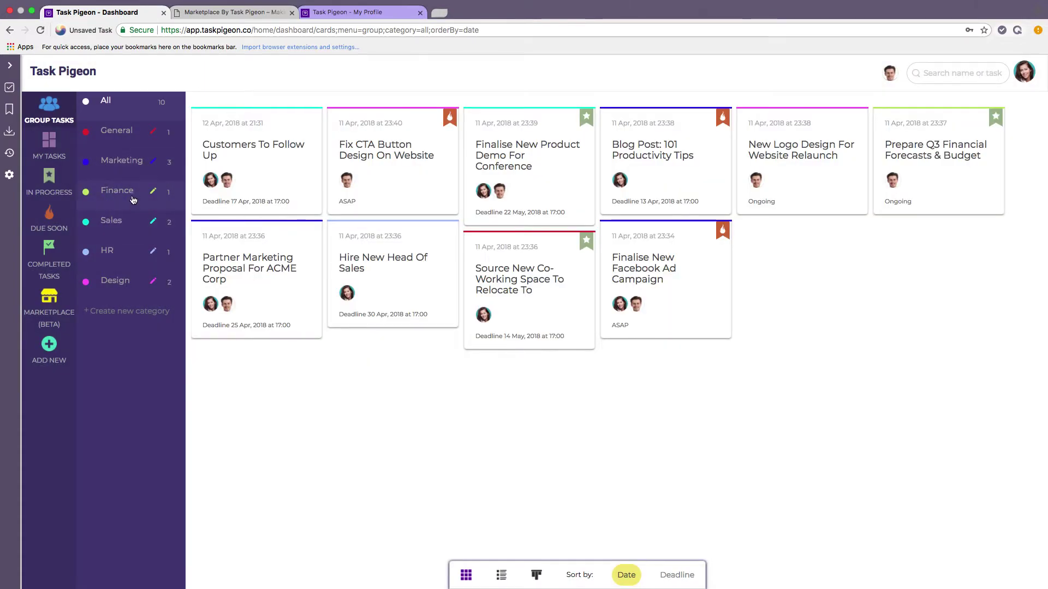
{"action": "left_click", "coordinate": [118, 196]}
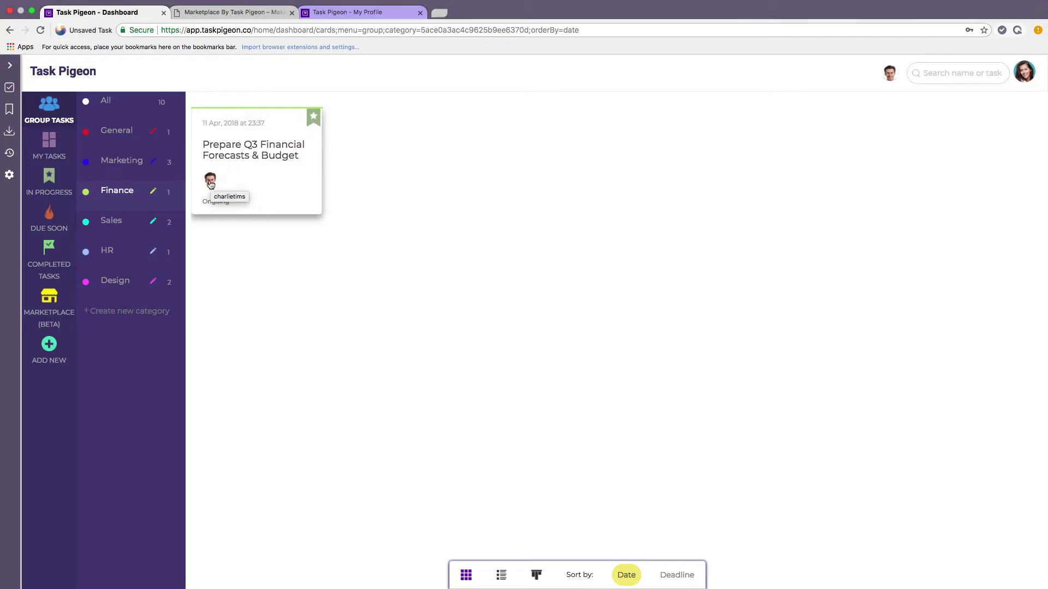
{"action": "left_click", "coordinate": [49, 142]}
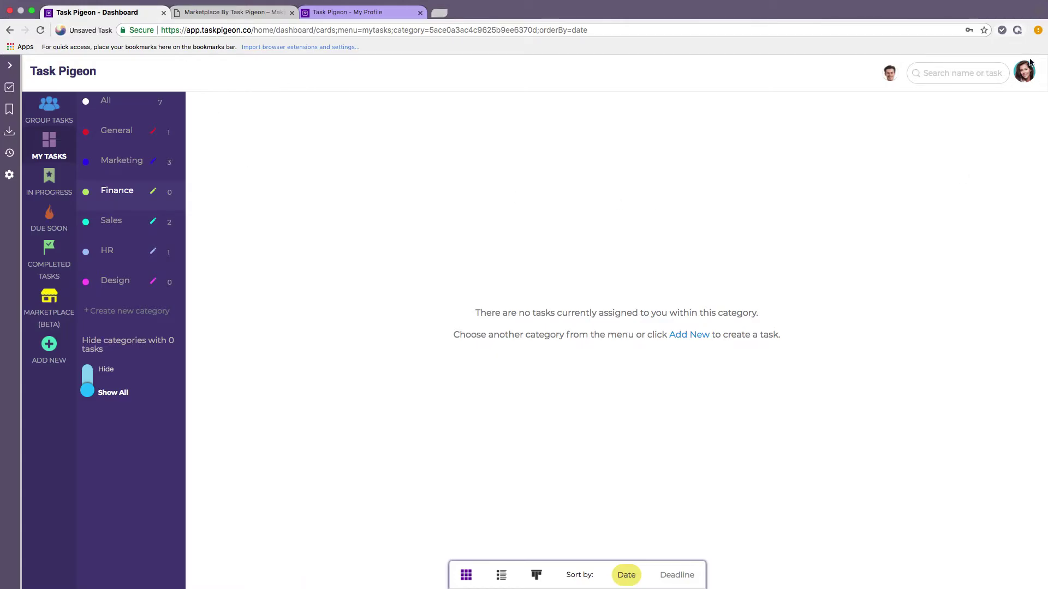
{"action": "left_click", "coordinate": [52, 119]}
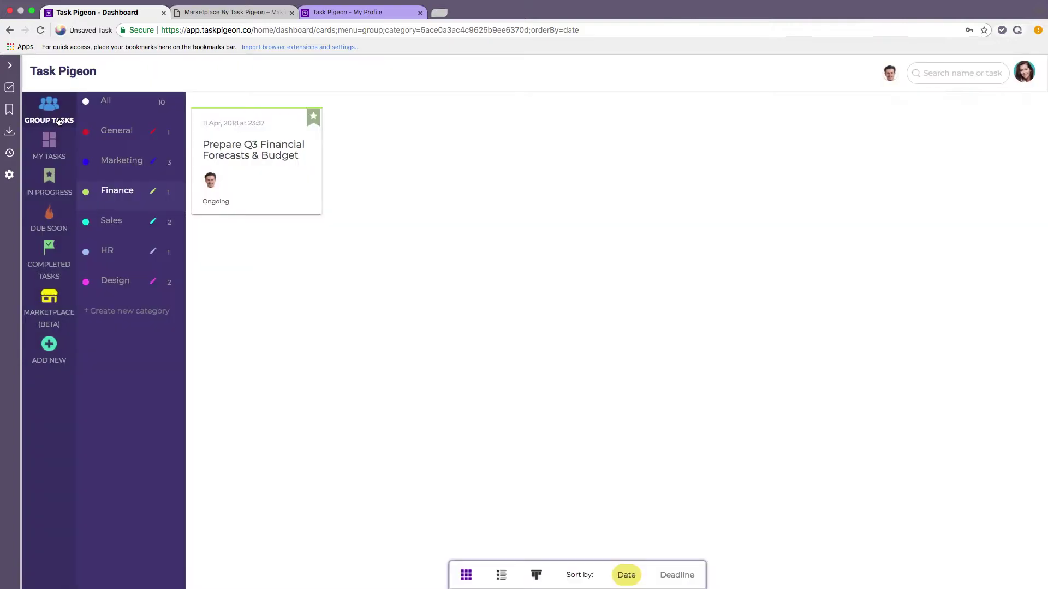
{"action": "left_click", "coordinate": [113, 104]}
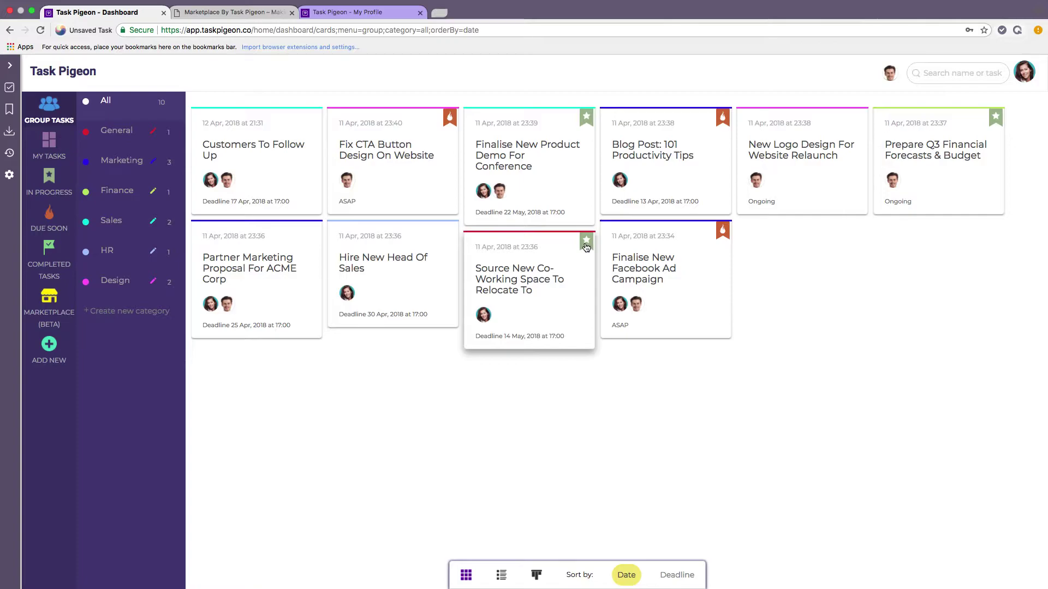
{"action": "left_click", "coordinate": [50, 182]}
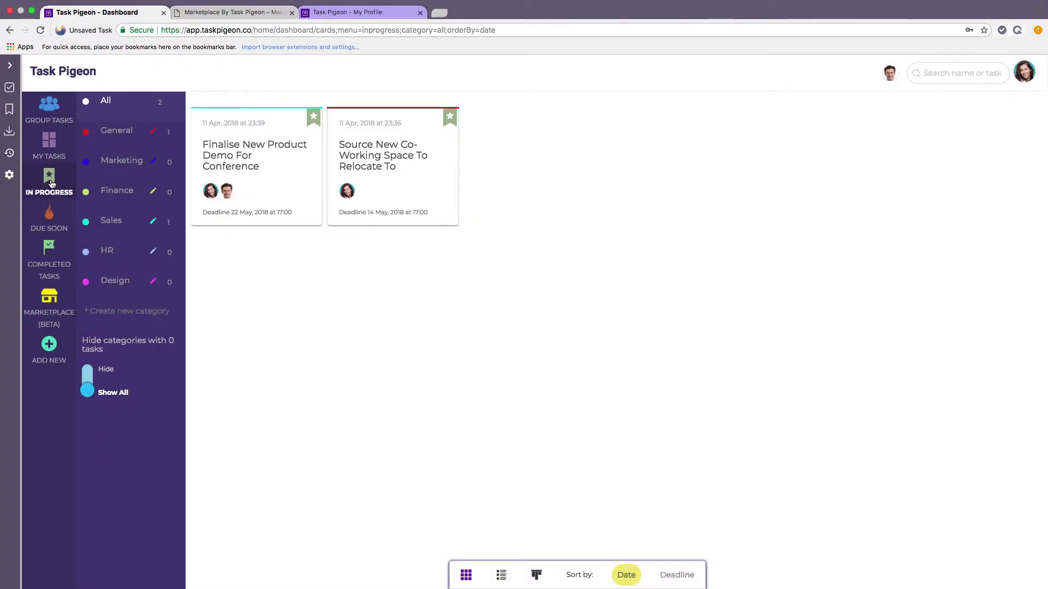
{"action": "left_click", "coordinate": [55, 112]}
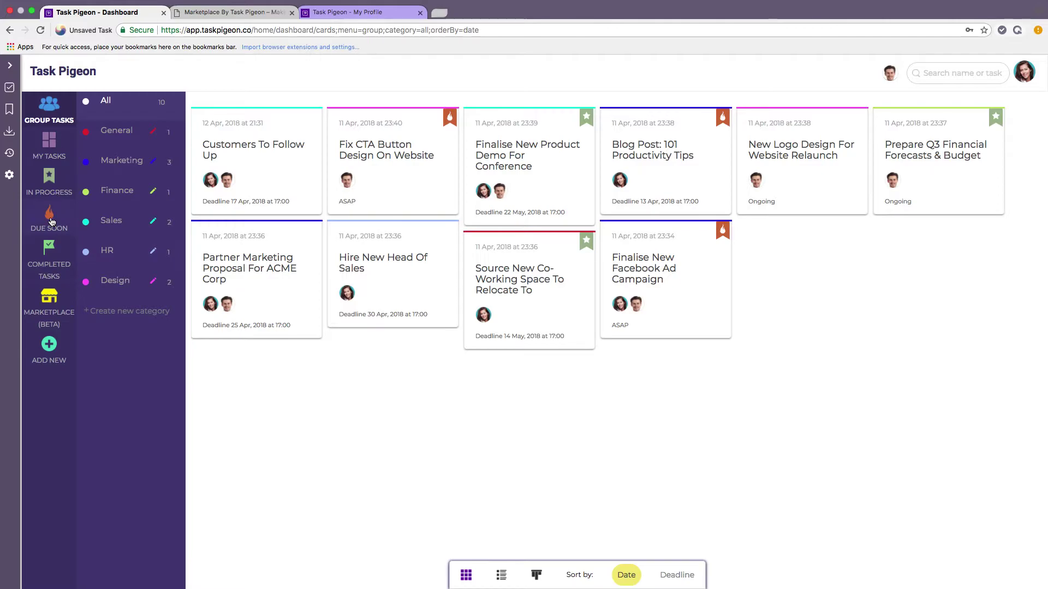
{"action": "left_click", "coordinate": [50, 220]}
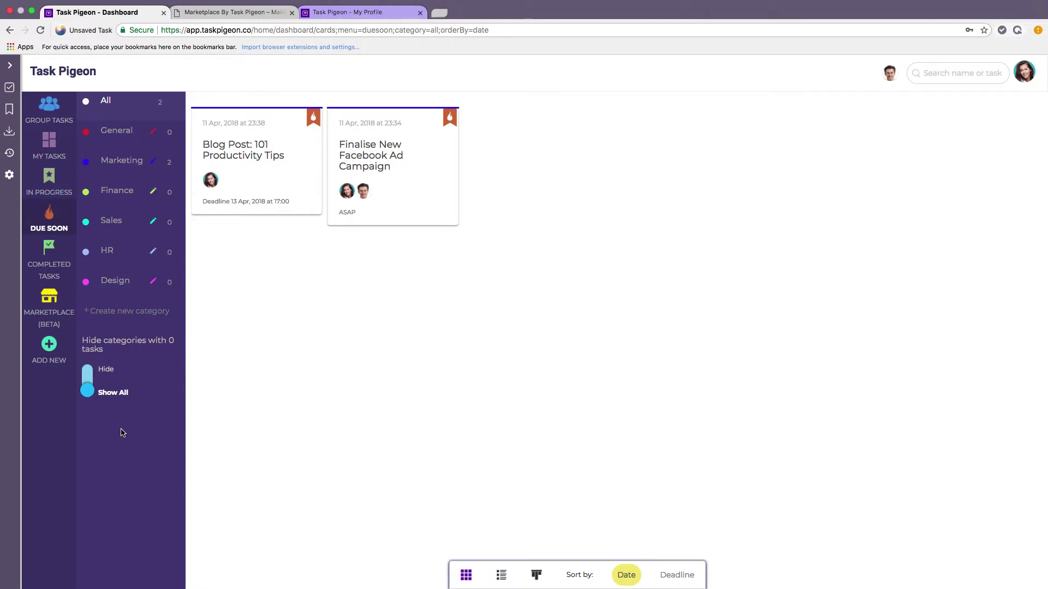
{"action": "left_click", "coordinate": [88, 373]}
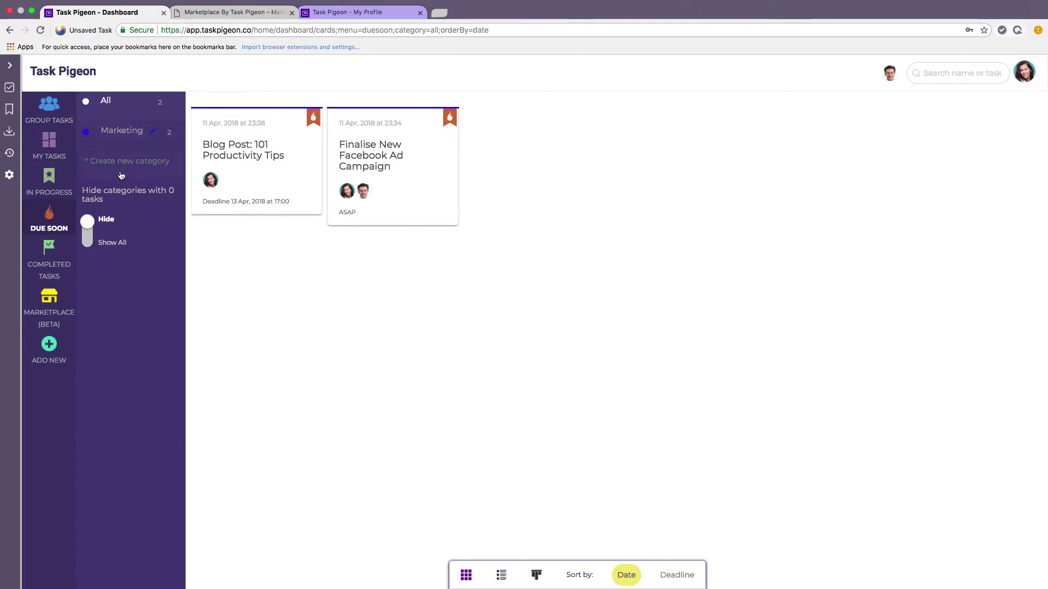
{"action": "left_click", "coordinate": [89, 244]}
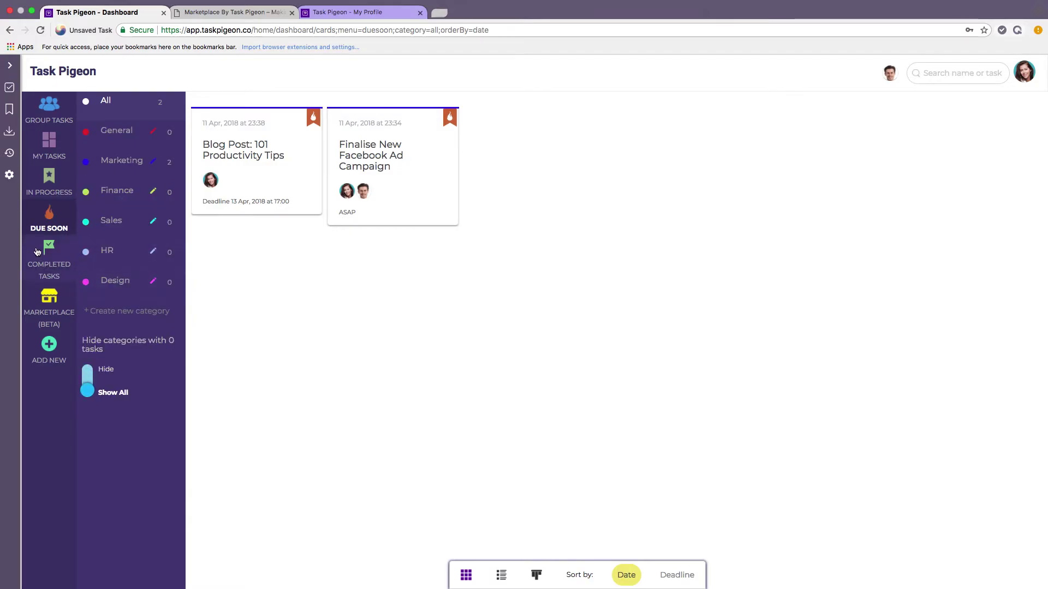
{"action": "left_click", "coordinate": [49, 258]}
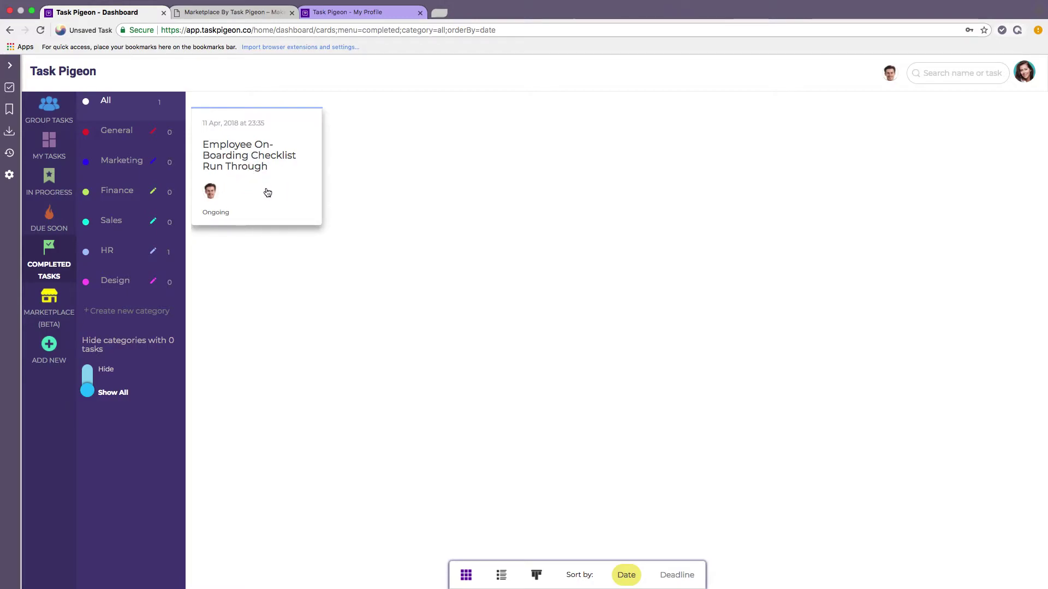
{"action": "left_click", "coordinate": [48, 109]}
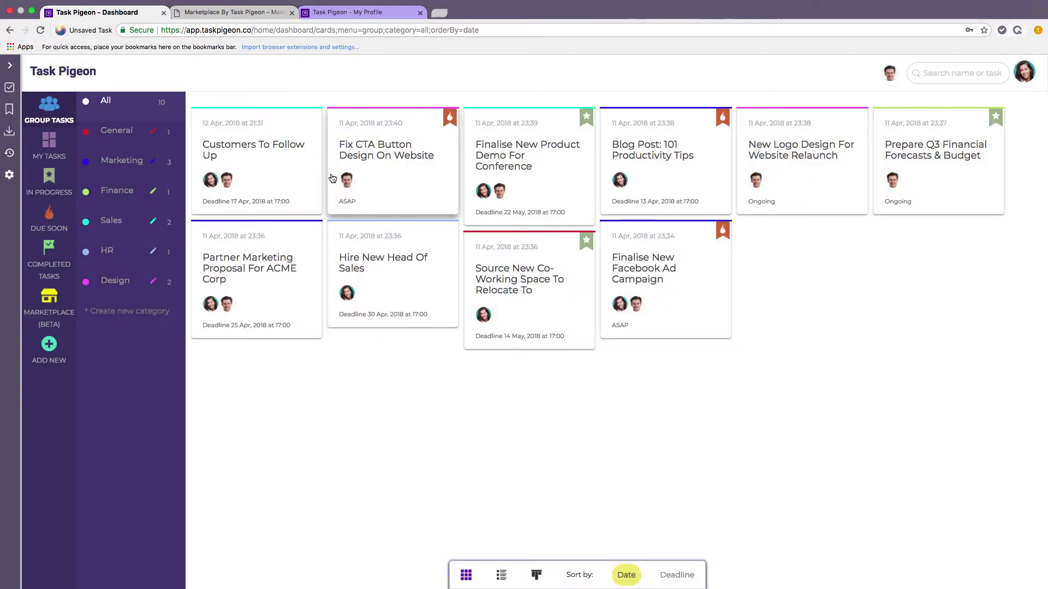
Step: Tick off Andrew at ACME Corp in the Customers To Follow Up checklist
{"action": "left_click", "coordinate": [267, 169]}
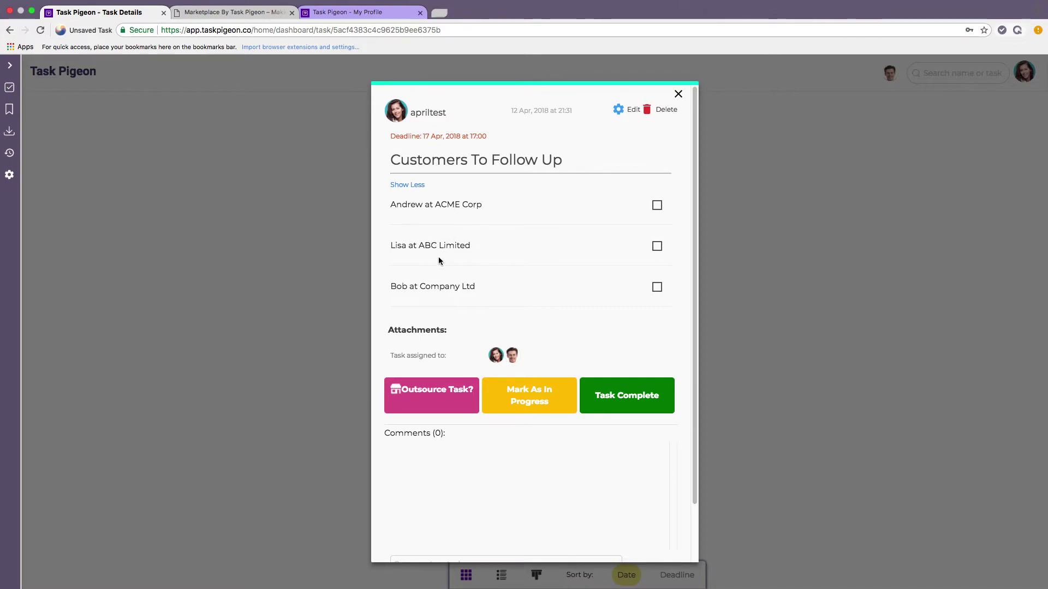
{"action": "scroll", "coordinate": [439, 261], "scroll_direction": "down", "scroll_amount": 1}
{"action": "left_click", "coordinate": [658, 194]}
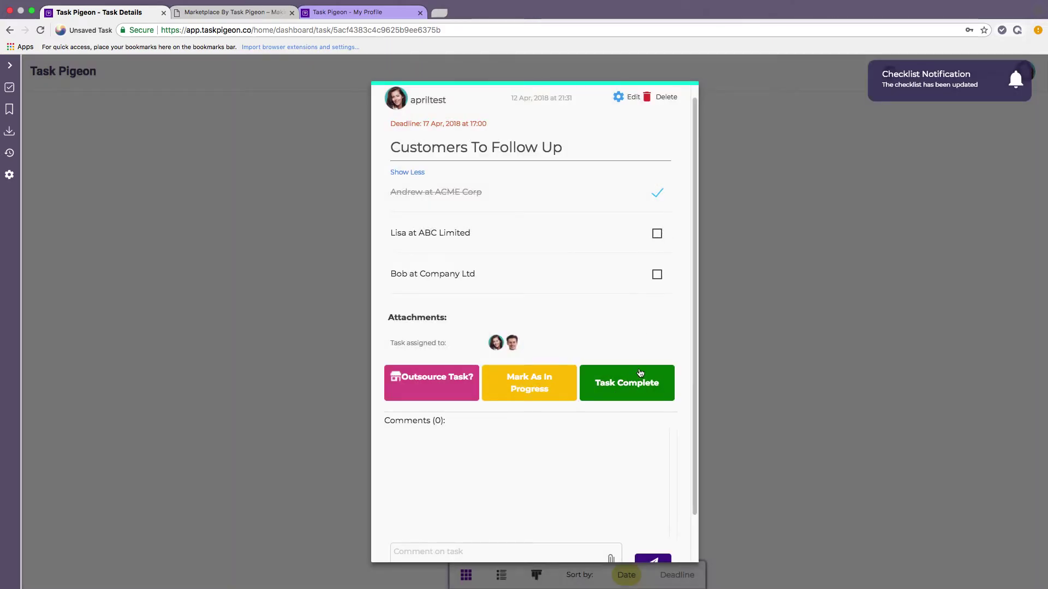
{"action": "scroll", "coordinate": [649, 309], "scroll_direction": "down", "scroll_amount": 2}
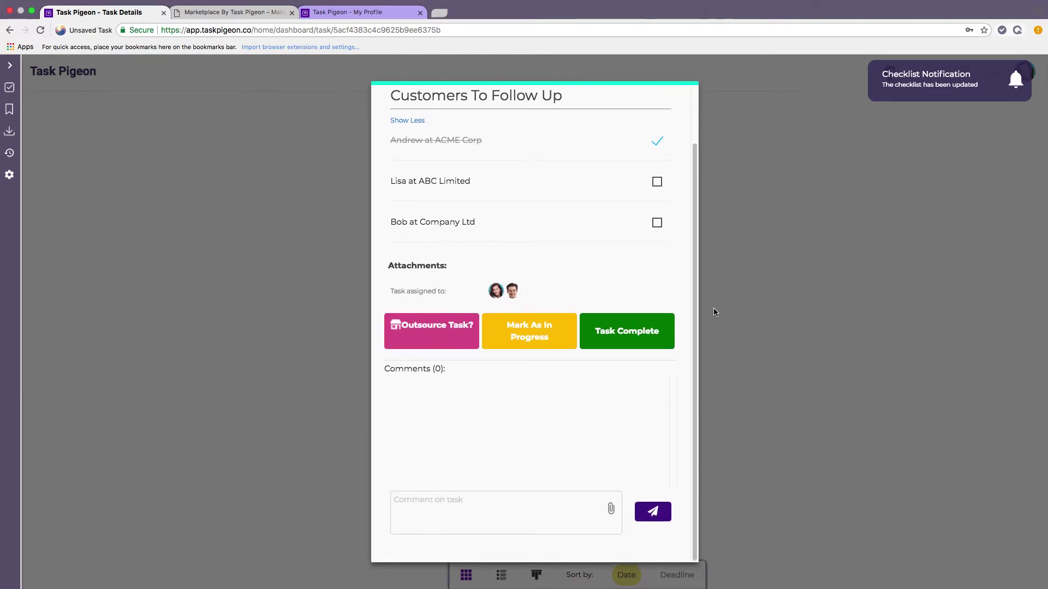
{"action": "left_click", "coordinate": [741, 302]}
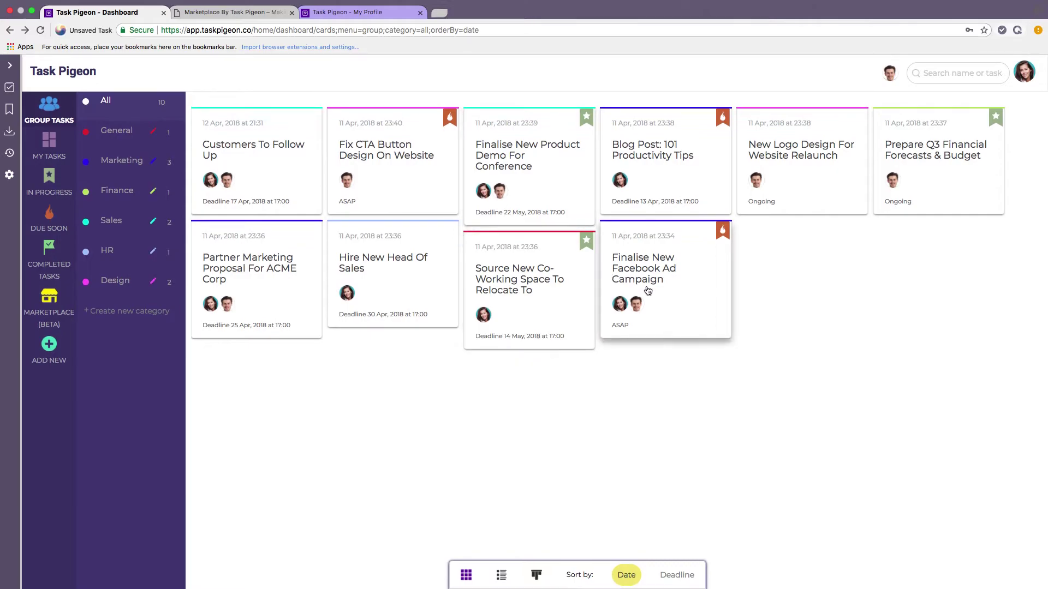
Step: Read the full description of the Finalise New Facebook Ad Campaign task
{"action": "left_click", "coordinate": [661, 262]}
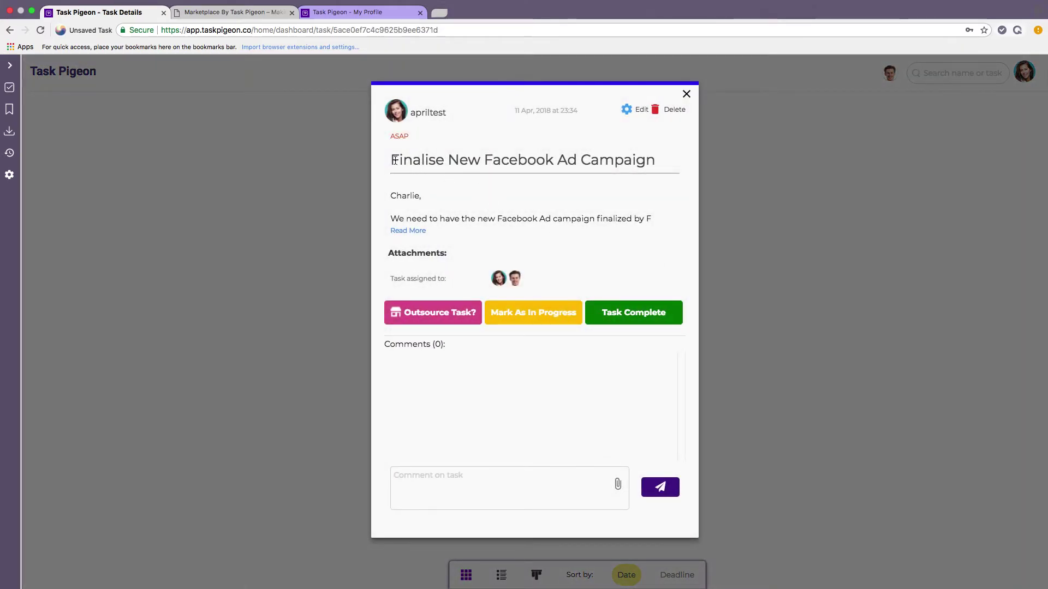
{"action": "left_click", "coordinate": [417, 229]}
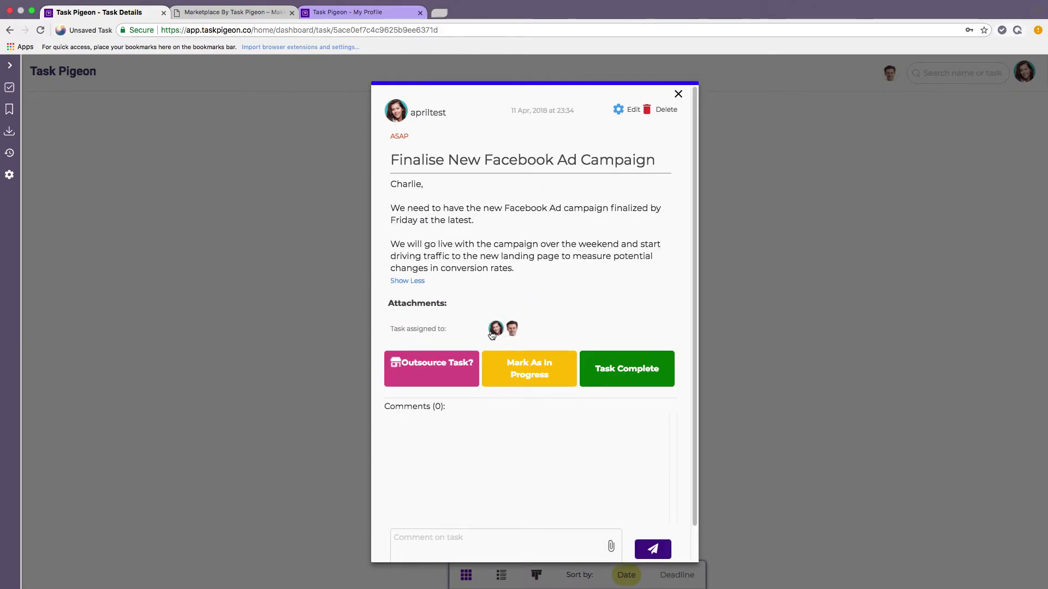
{"action": "left_click", "coordinate": [782, 301]}
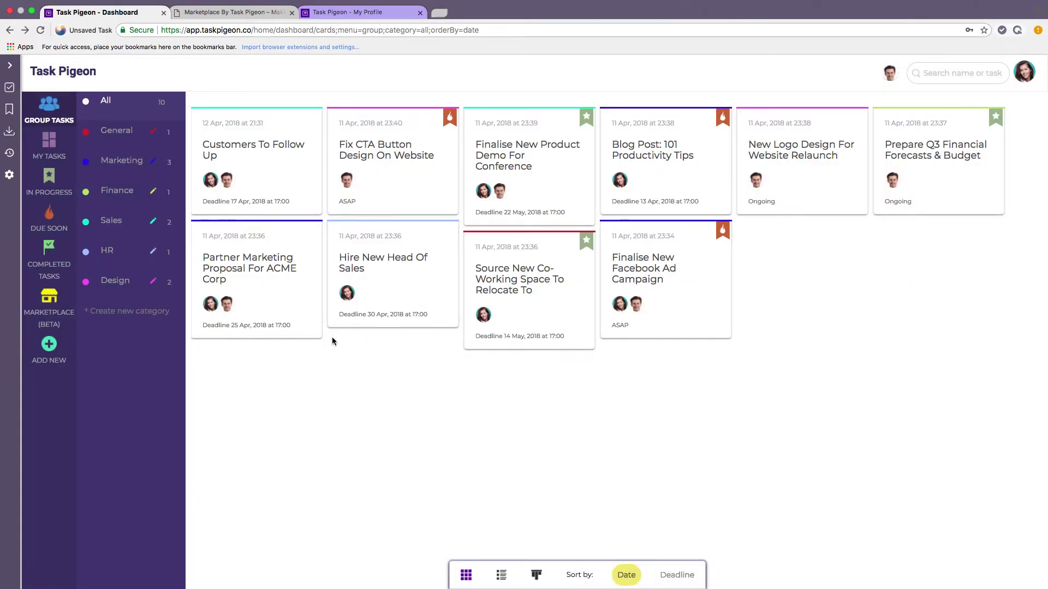
Step: Start a new task and make it a checklist task
{"action": "left_click", "coordinate": [48, 345]}
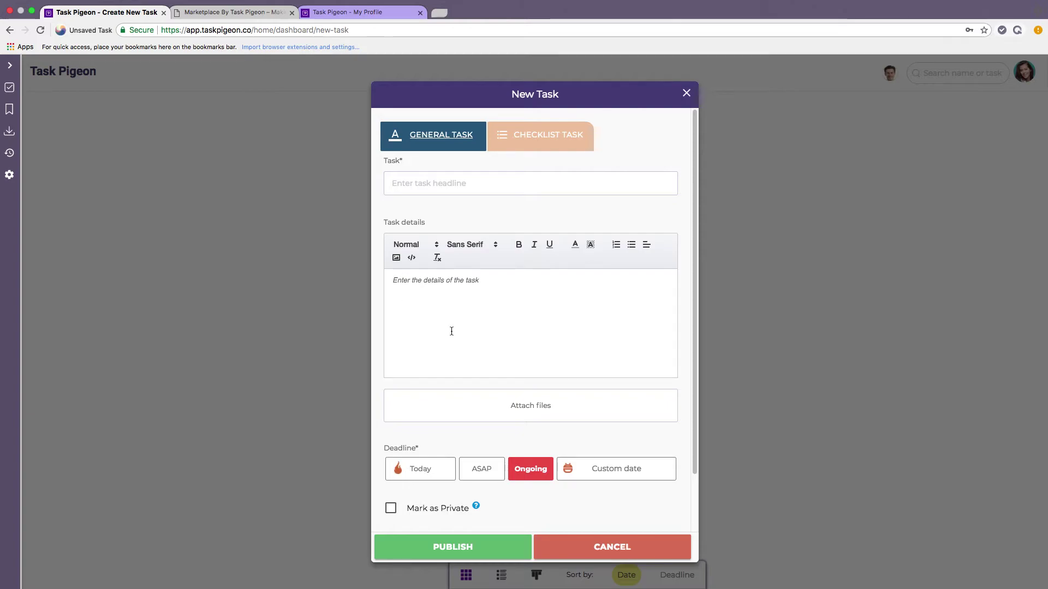
{"action": "left_click", "coordinate": [524, 138]}
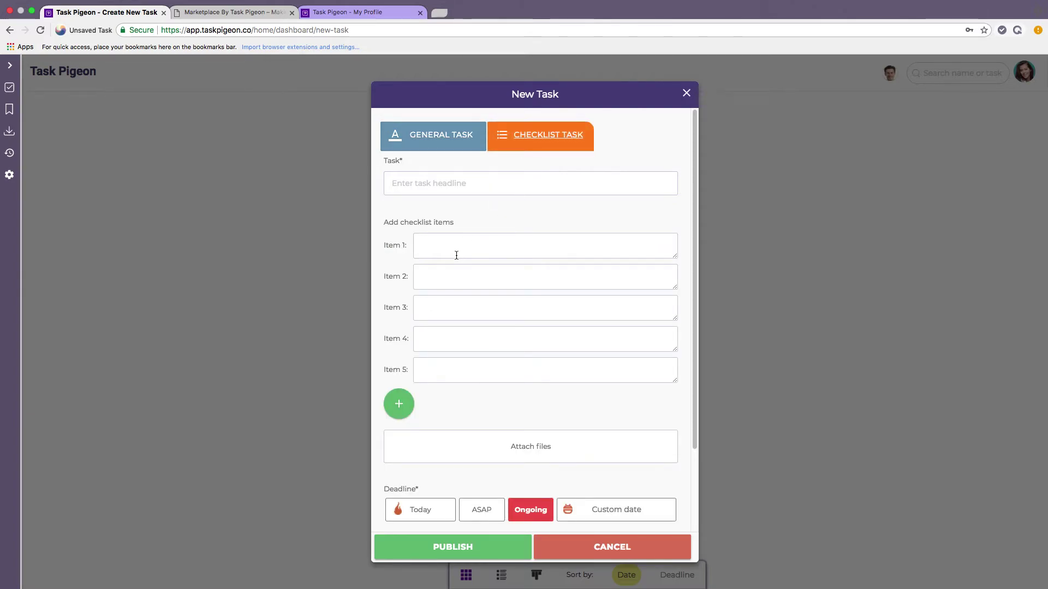
{"action": "scroll", "coordinate": [452, 280], "scroll_direction": "down", "scroll_amount": 3}
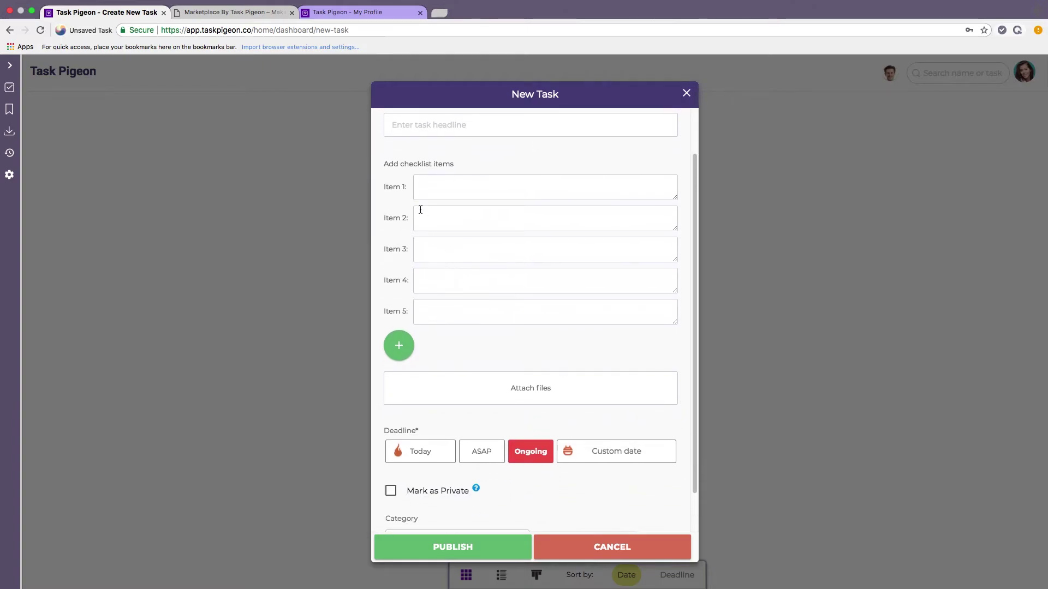
Step: Add checklist item fields 6 to 9, then switch the form to a General Task
{"action": "left_click", "coordinate": [401, 349]}
{"action": "left_click", "coordinate": [401, 376]}
{"action": "left_click", "coordinate": [403, 408]}
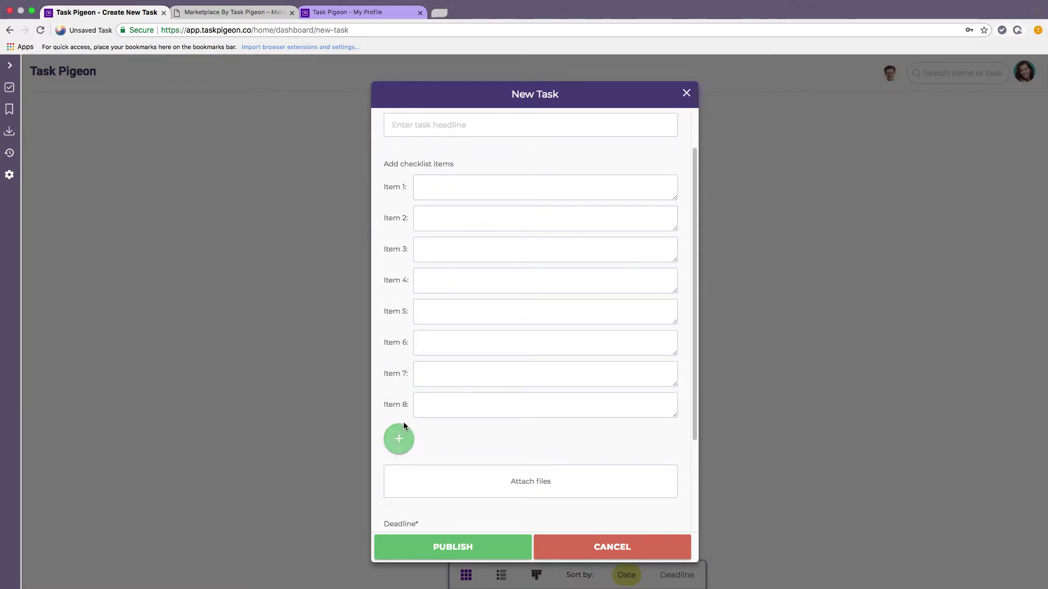
{"action": "left_click", "coordinate": [404, 431]}
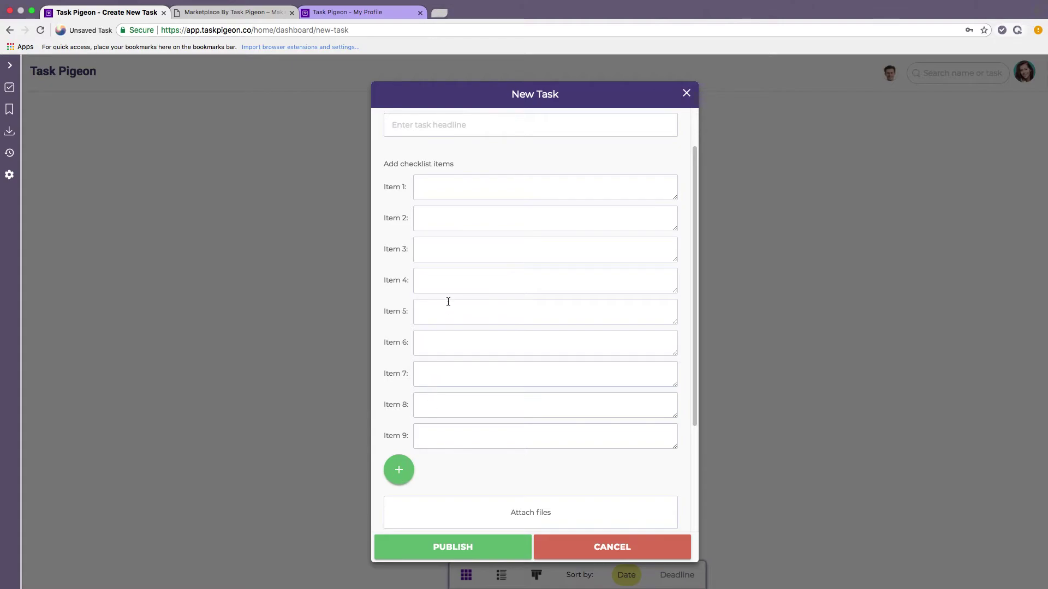
{"action": "scroll", "coordinate": [448, 302], "scroll_direction": "up", "scroll_amount": 2}
{"action": "left_click", "coordinate": [427, 147]}
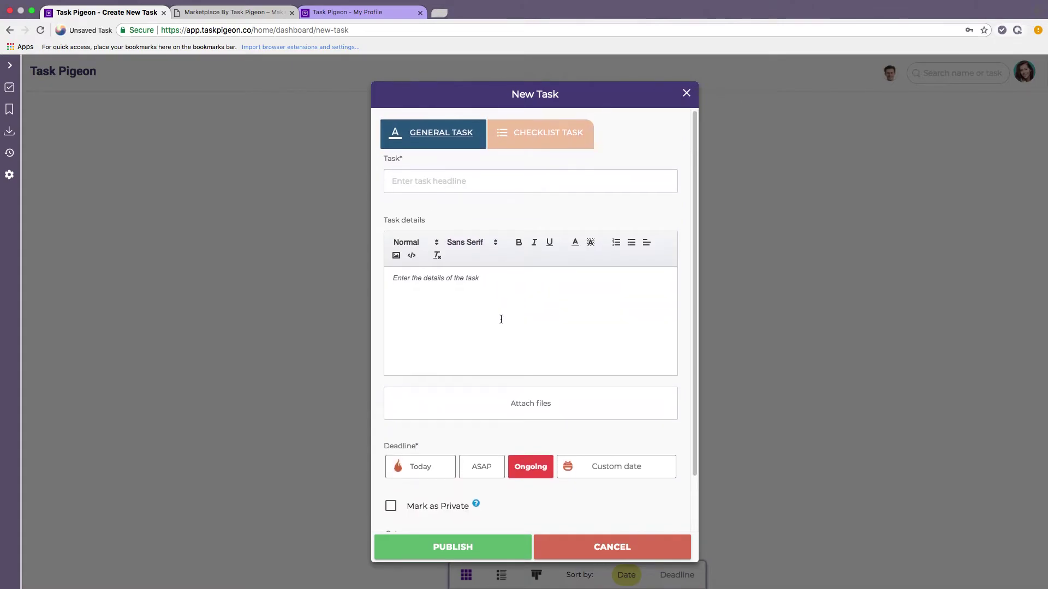
Step: Set a custom deadline of 25 April 2018 at 17:00 from the calendar
{"action": "scroll", "coordinate": [498, 318], "scroll_direction": "down", "scroll_amount": 3}
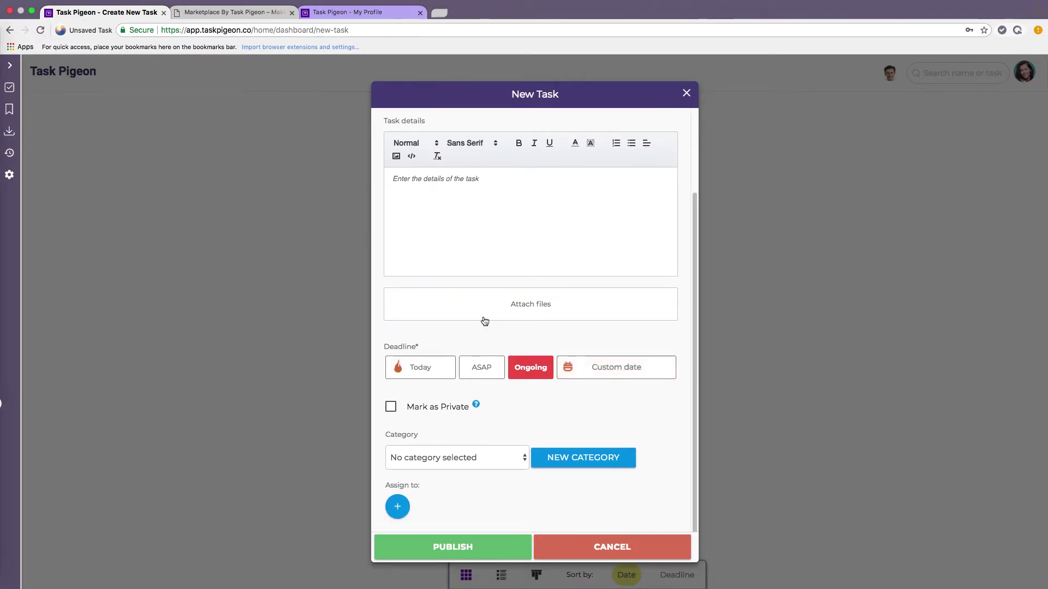
{"action": "scroll", "coordinate": [541, 195], "scroll_direction": "up", "scroll_amount": 3}
{"action": "scroll", "coordinate": [459, 314], "scroll_direction": "down", "scroll_amount": 3}
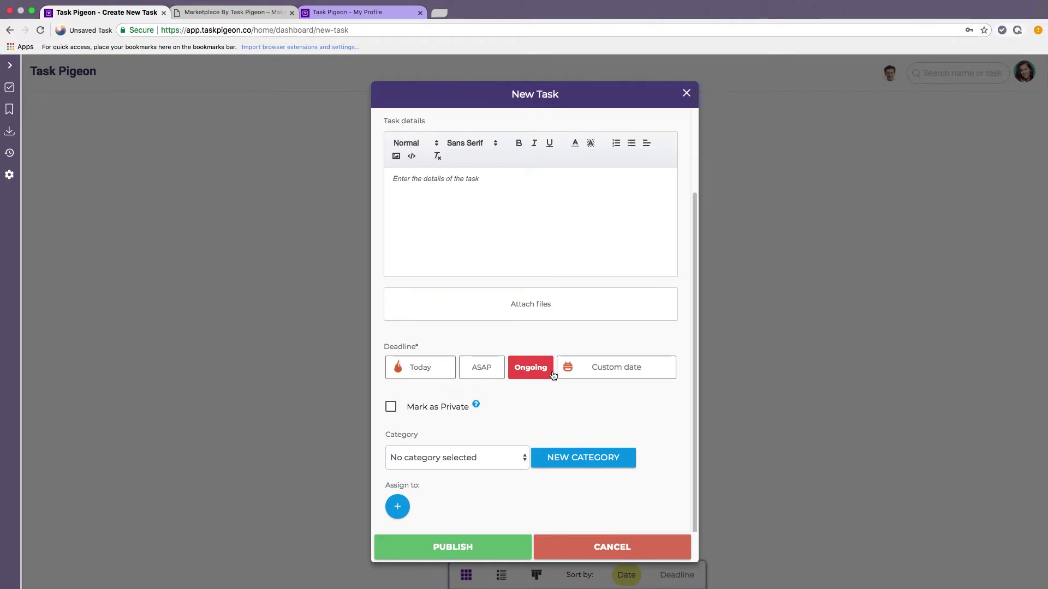
{"action": "left_click", "coordinate": [631, 372]}
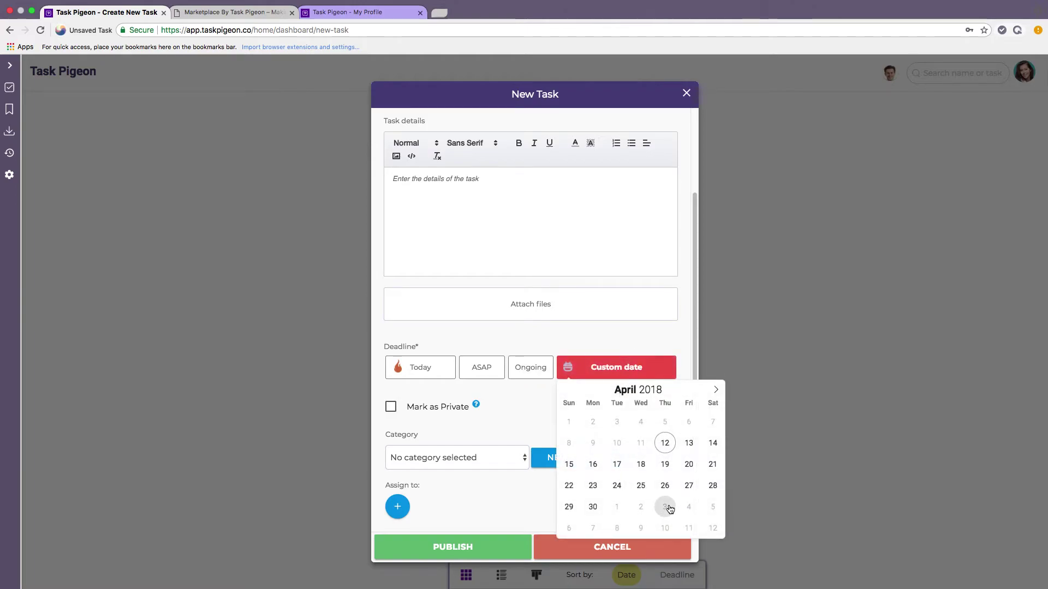
{"action": "left_click", "coordinate": [640, 485]}
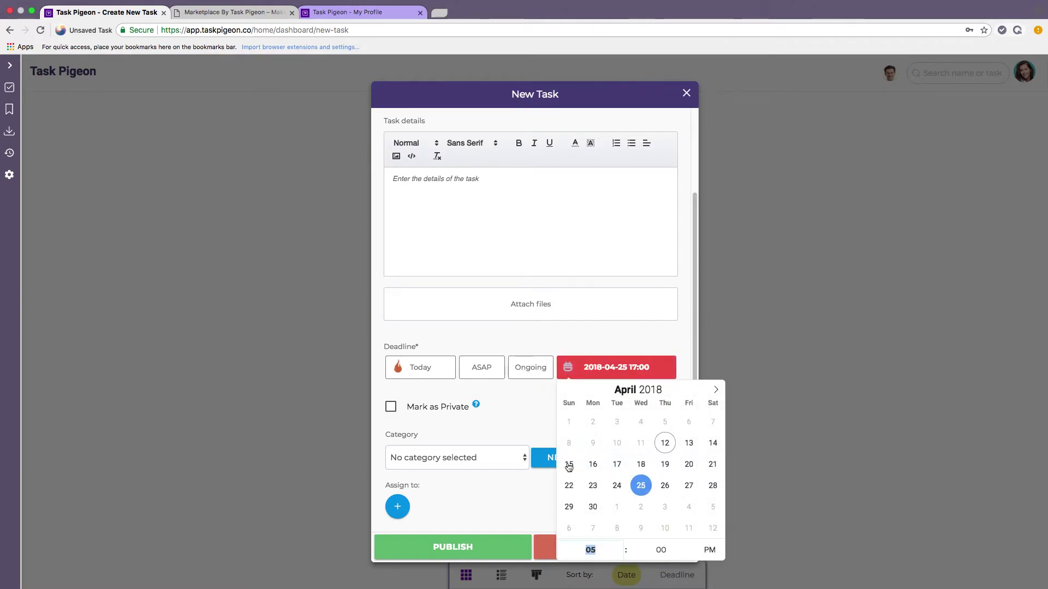
{"action": "left_click", "coordinate": [532, 412]}
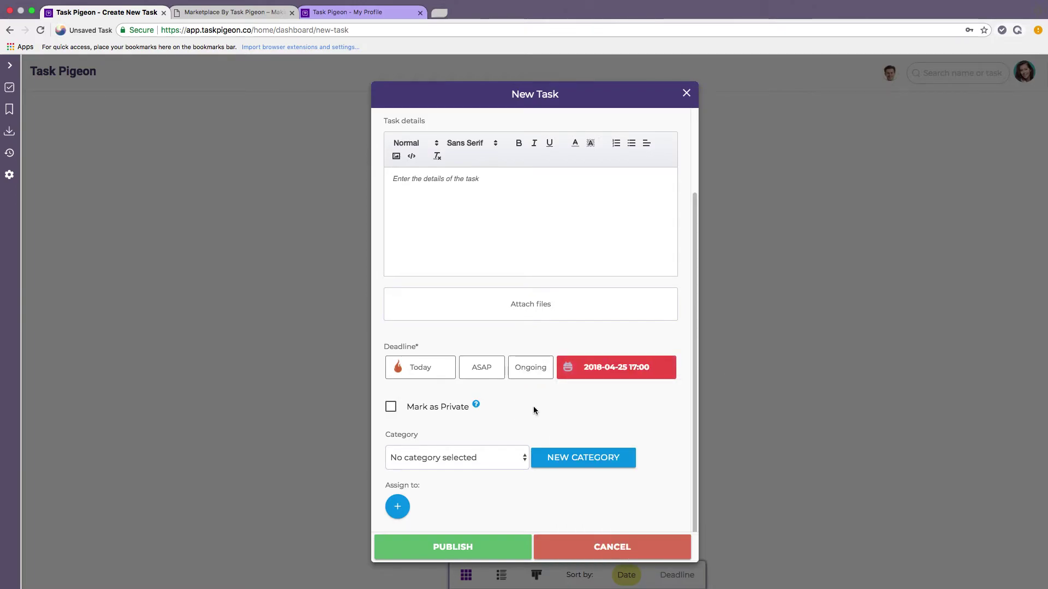
Step: Look through the Category and Assign to lists without choosing, and view the Private option's help
{"action": "left_click", "coordinate": [427, 461]}
{"action": "left_click", "coordinate": [511, 423]}
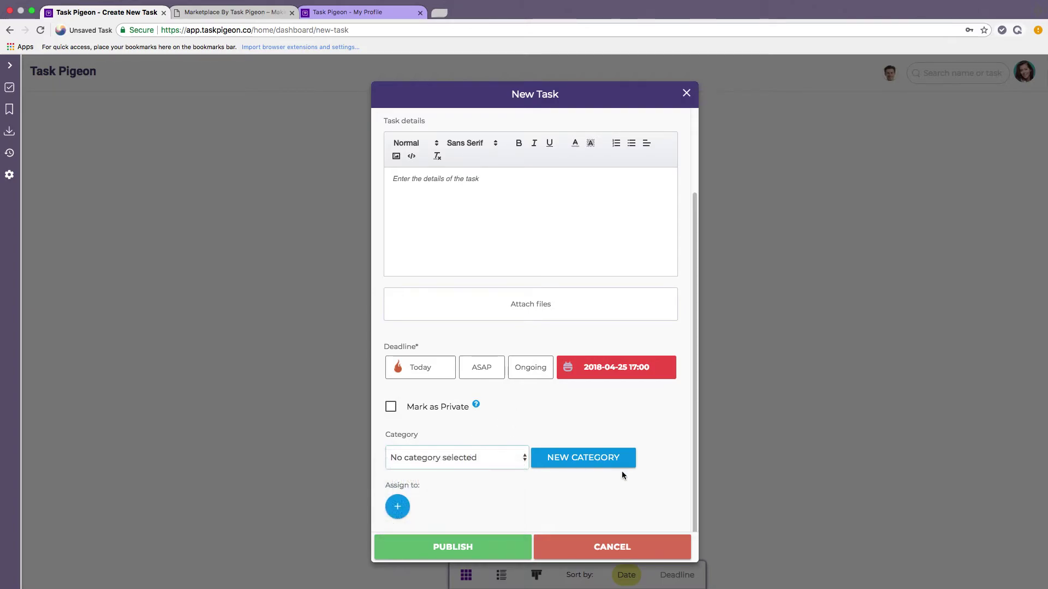
{"action": "left_click", "coordinate": [397, 506]}
{"action": "scroll", "coordinate": [418, 480], "scroll_direction": "down", "scroll_amount": 3}
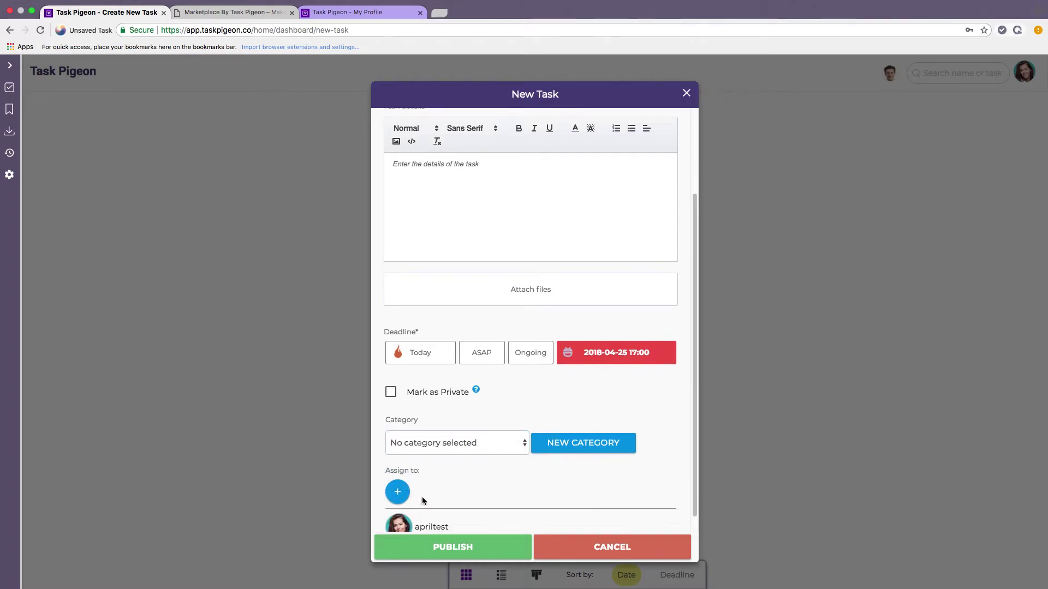
{"action": "left_click", "coordinate": [397, 436]}
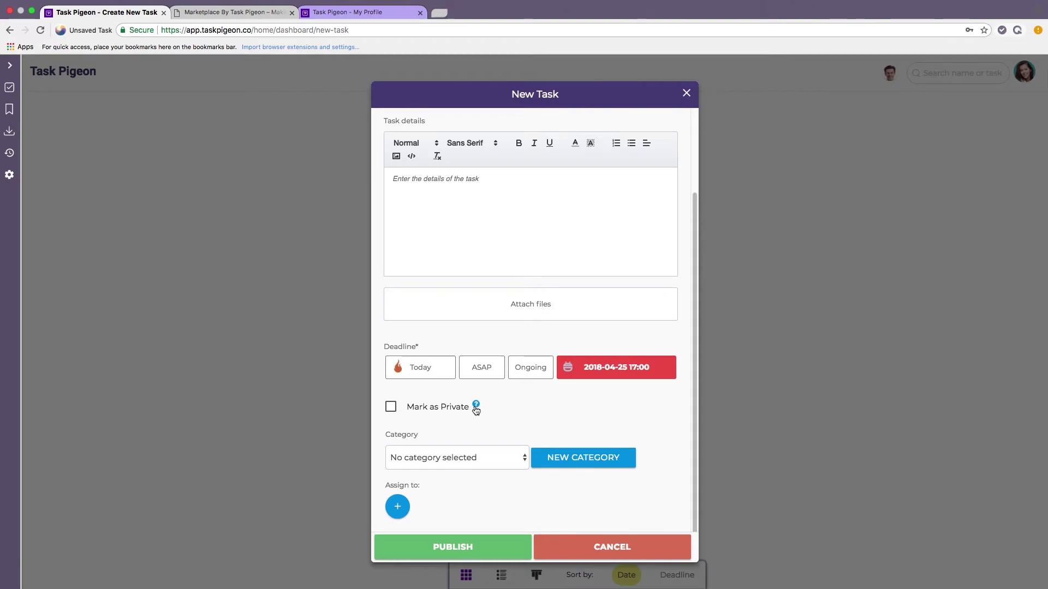
{"action": "scroll", "coordinate": [476, 410], "scroll_direction": "down", "scroll_amount": 1}
{"action": "mouse_move", "coordinate": [476, 388]}
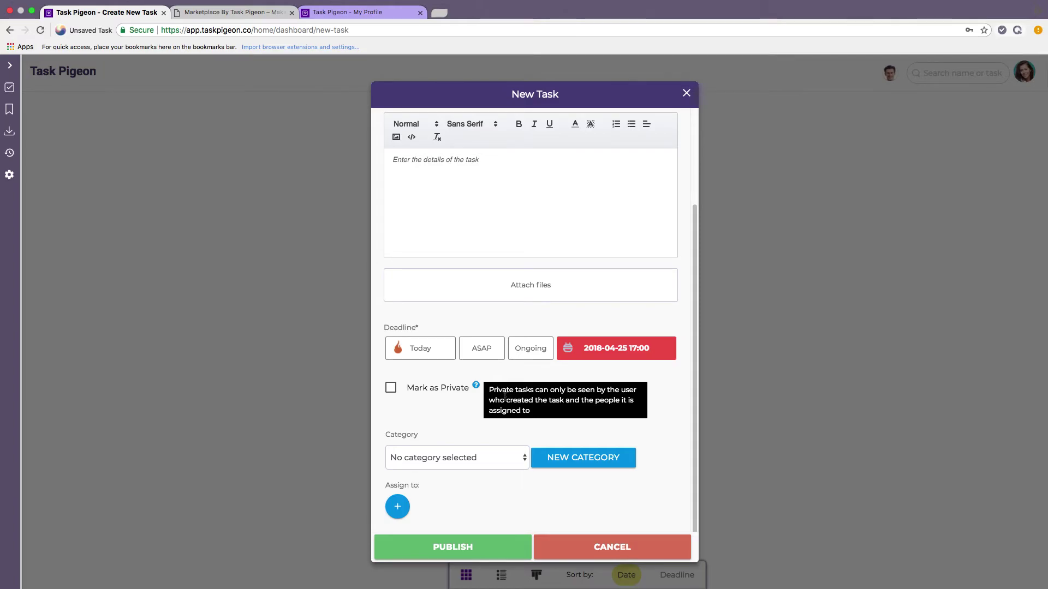
Step: Cancel the New Task form and confirm discarding it, returning to the ten-card Group Tasks dashboard
{"action": "left_click", "coordinate": [617, 548]}
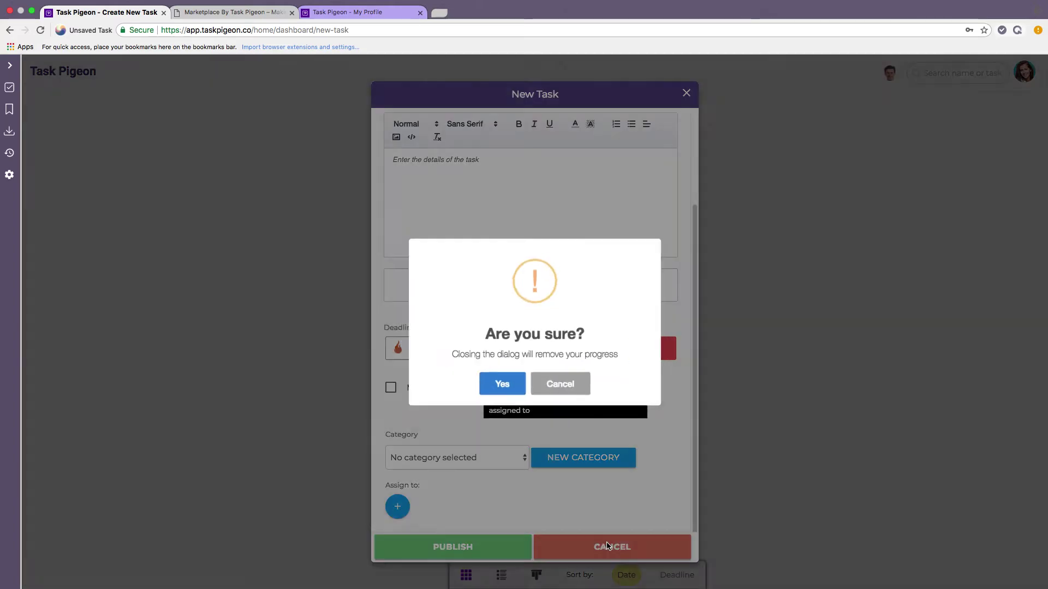
{"action": "left_click", "coordinate": [500, 390]}
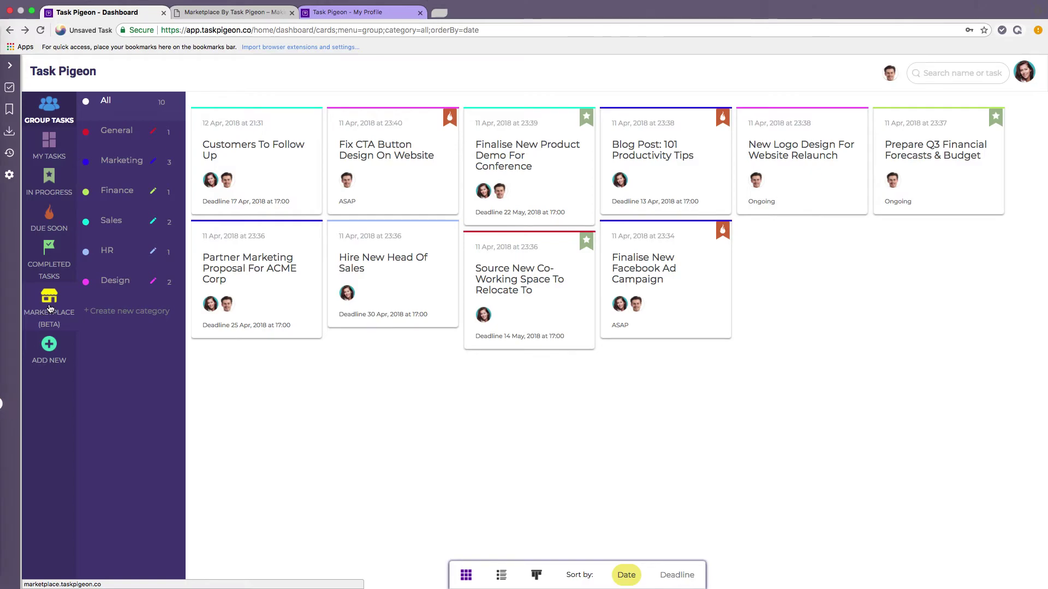
{"action": "left_click", "coordinate": [240, 11]}
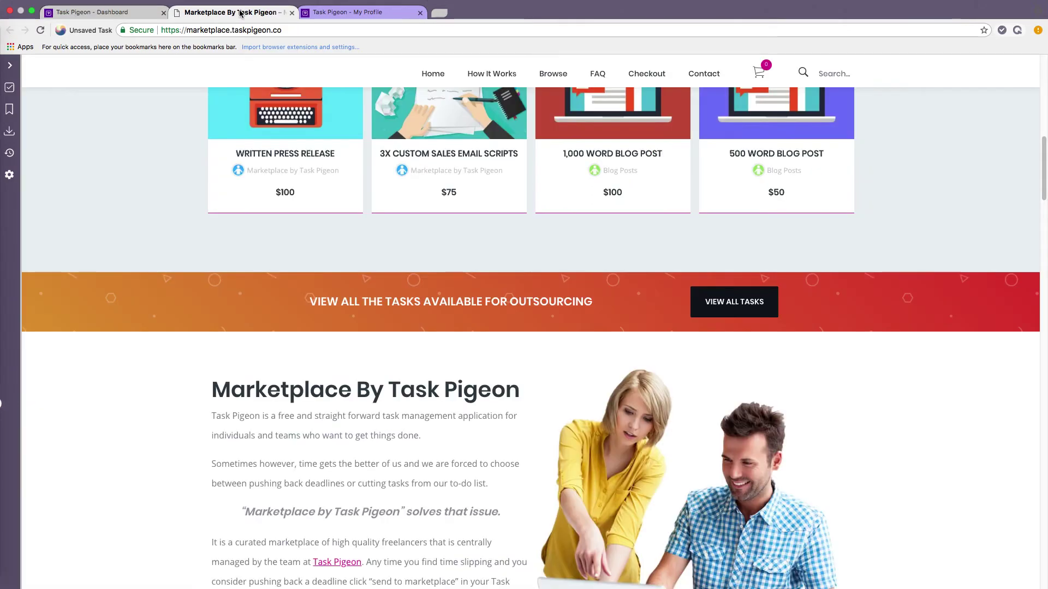
{"action": "left_click", "coordinate": [109, 12]}
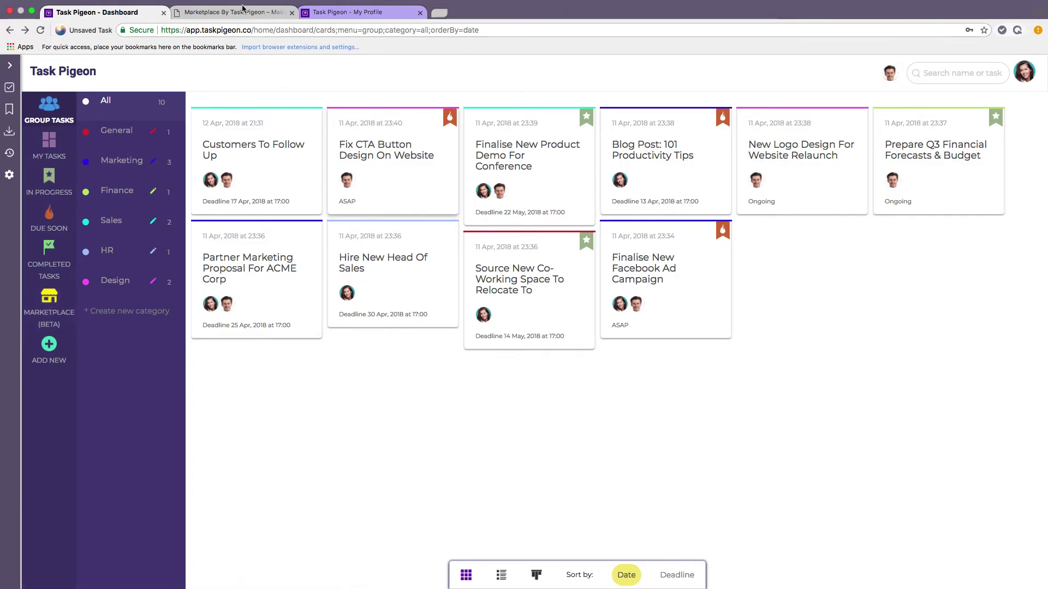
{"action": "key", "text": "ctrl+Tab"}
{"action": "scroll", "coordinate": [466, 230], "scroll_direction": "up", "scroll_amount": 10}
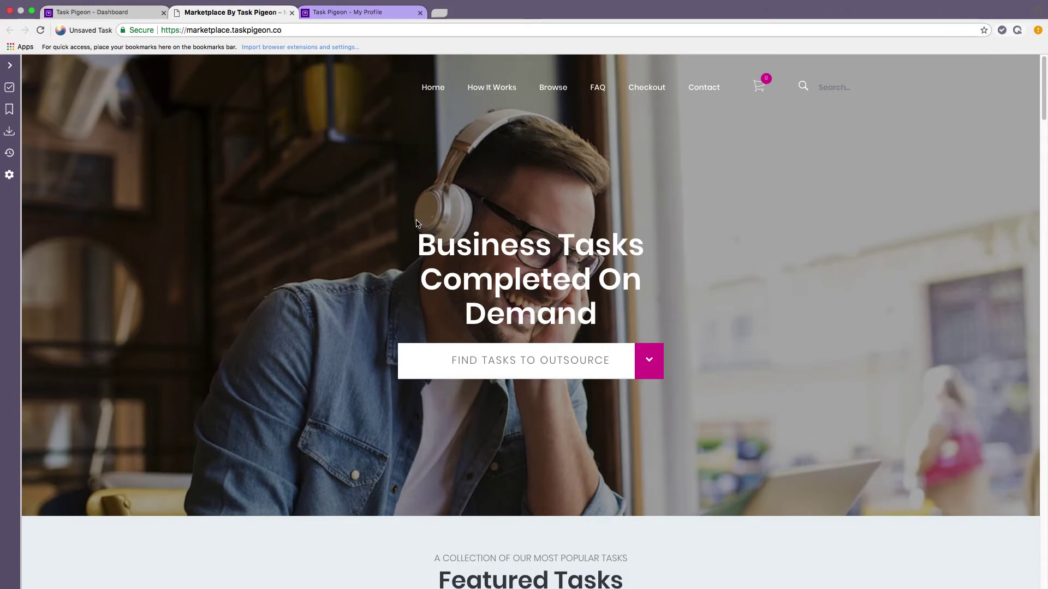
{"action": "scroll", "coordinate": [686, 312], "scroll_direction": "down", "scroll_amount": 3}
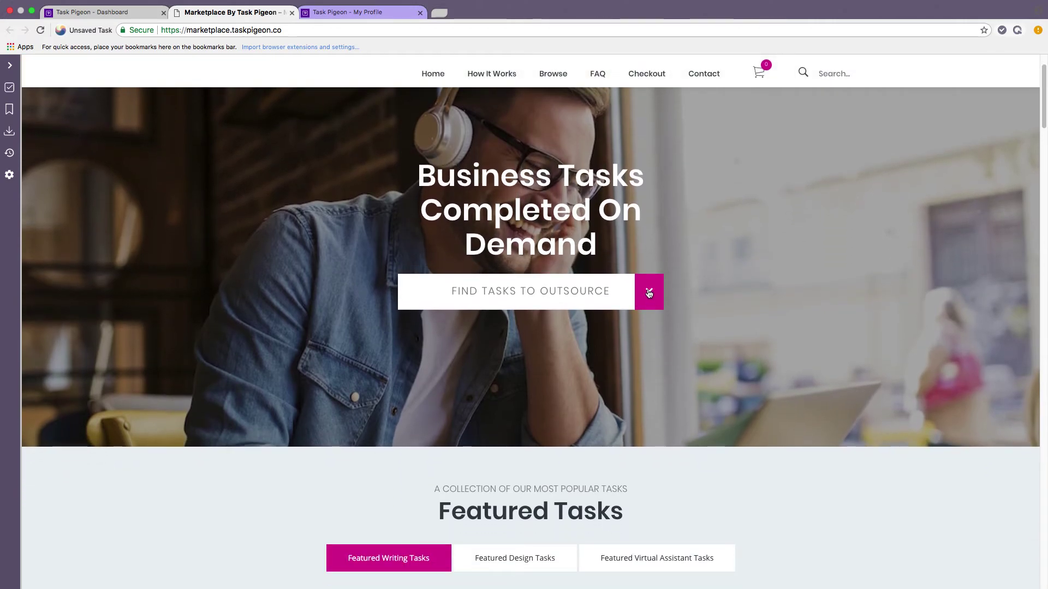
{"action": "left_click", "coordinate": [649, 294]}
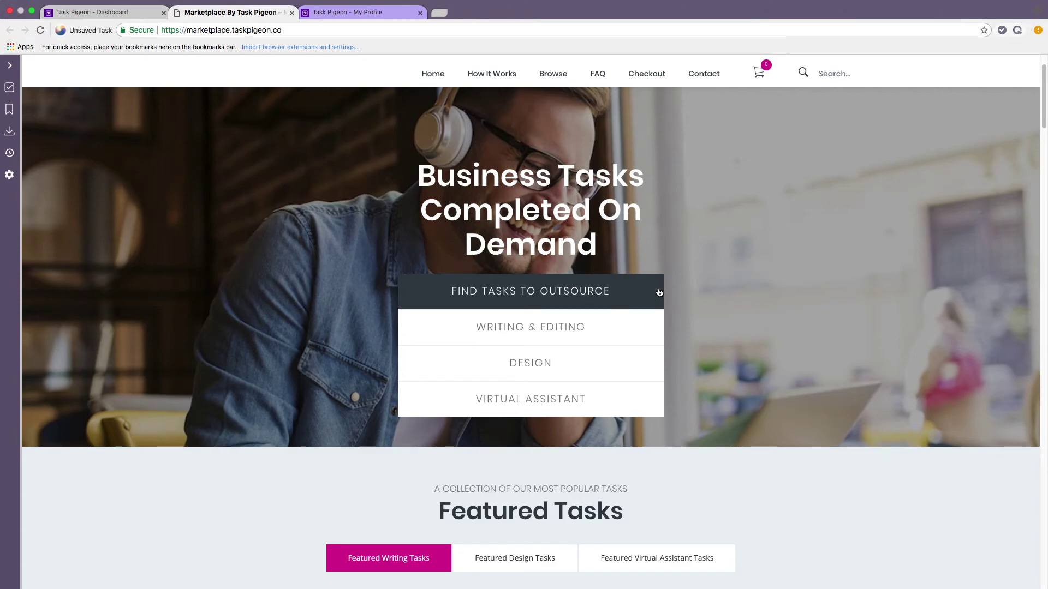
{"action": "scroll", "coordinate": [671, 307], "scroll_direction": "down", "scroll_amount": 6}
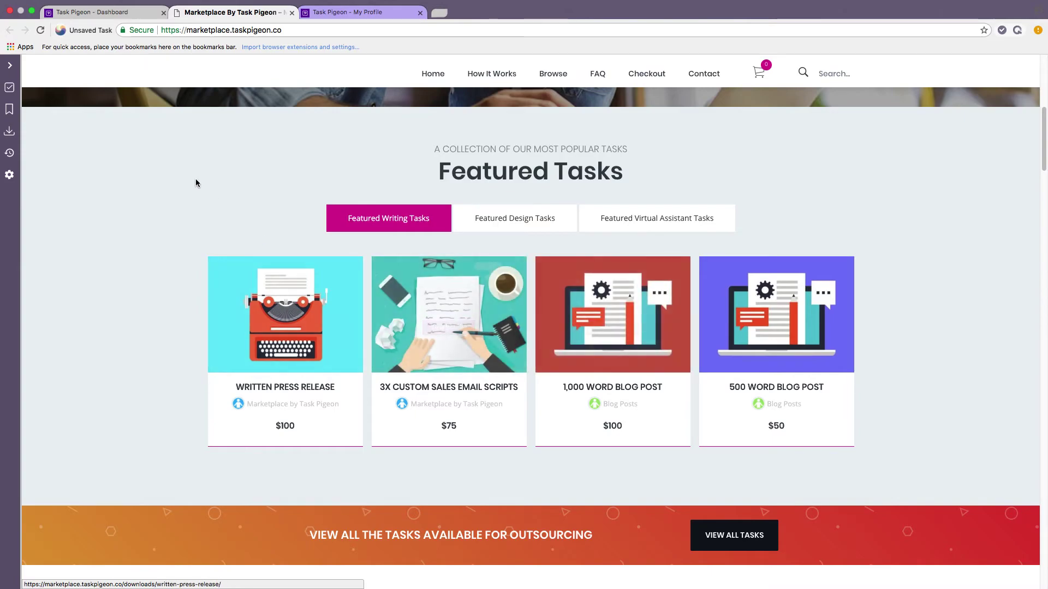
{"action": "left_click", "coordinate": [121, 12]}
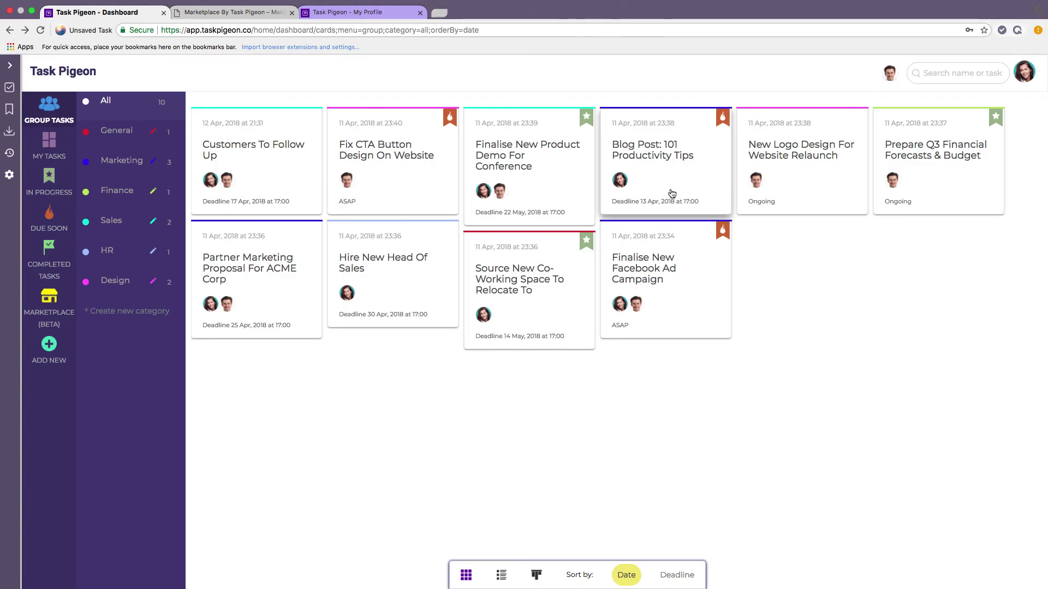
{"action": "left_click", "coordinate": [670, 157]}
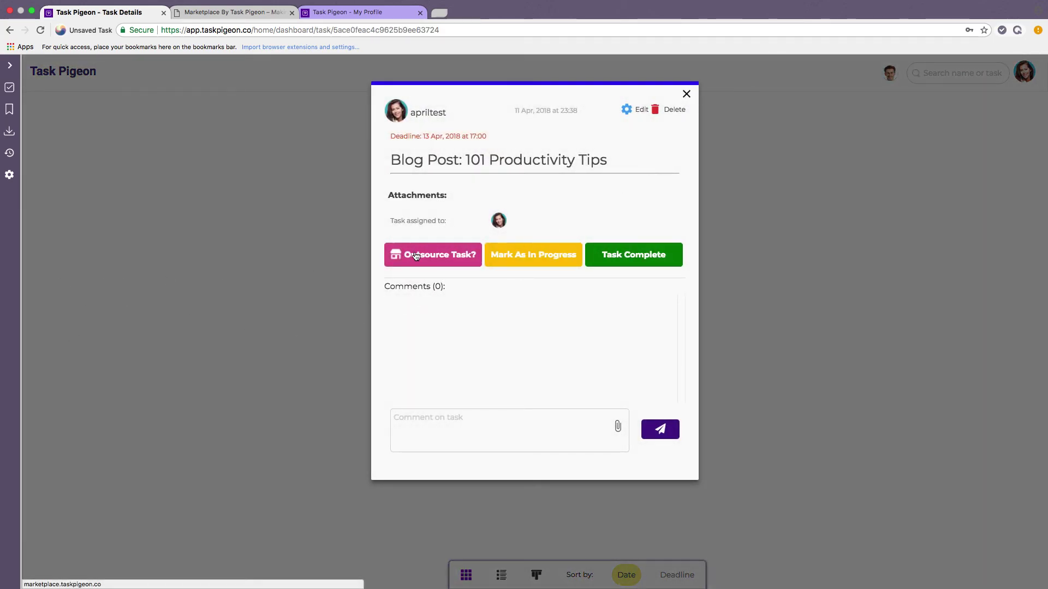
{"action": "left_click", "coordinate": [687, 93]}
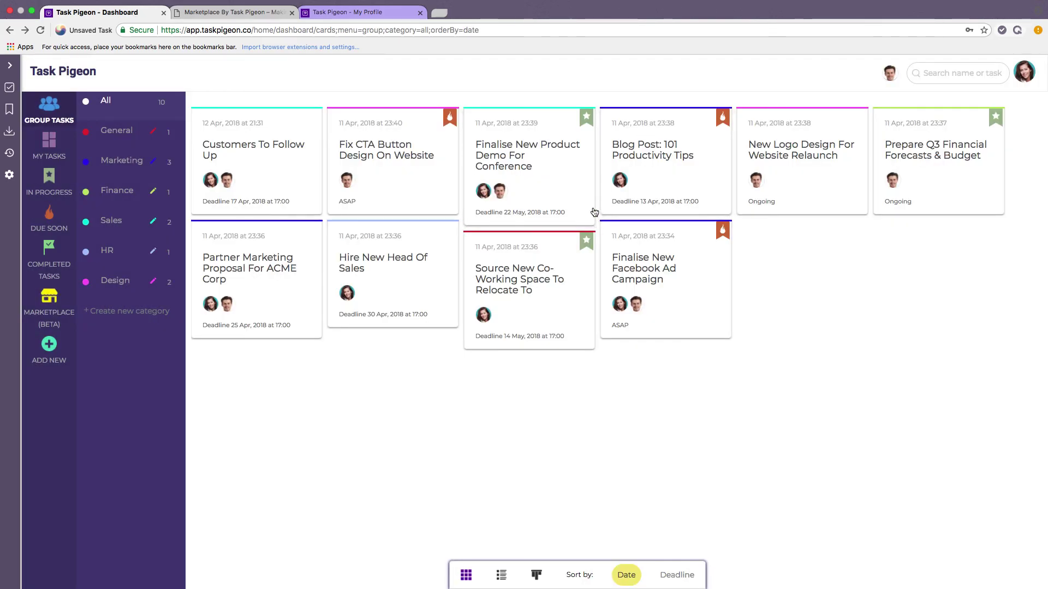